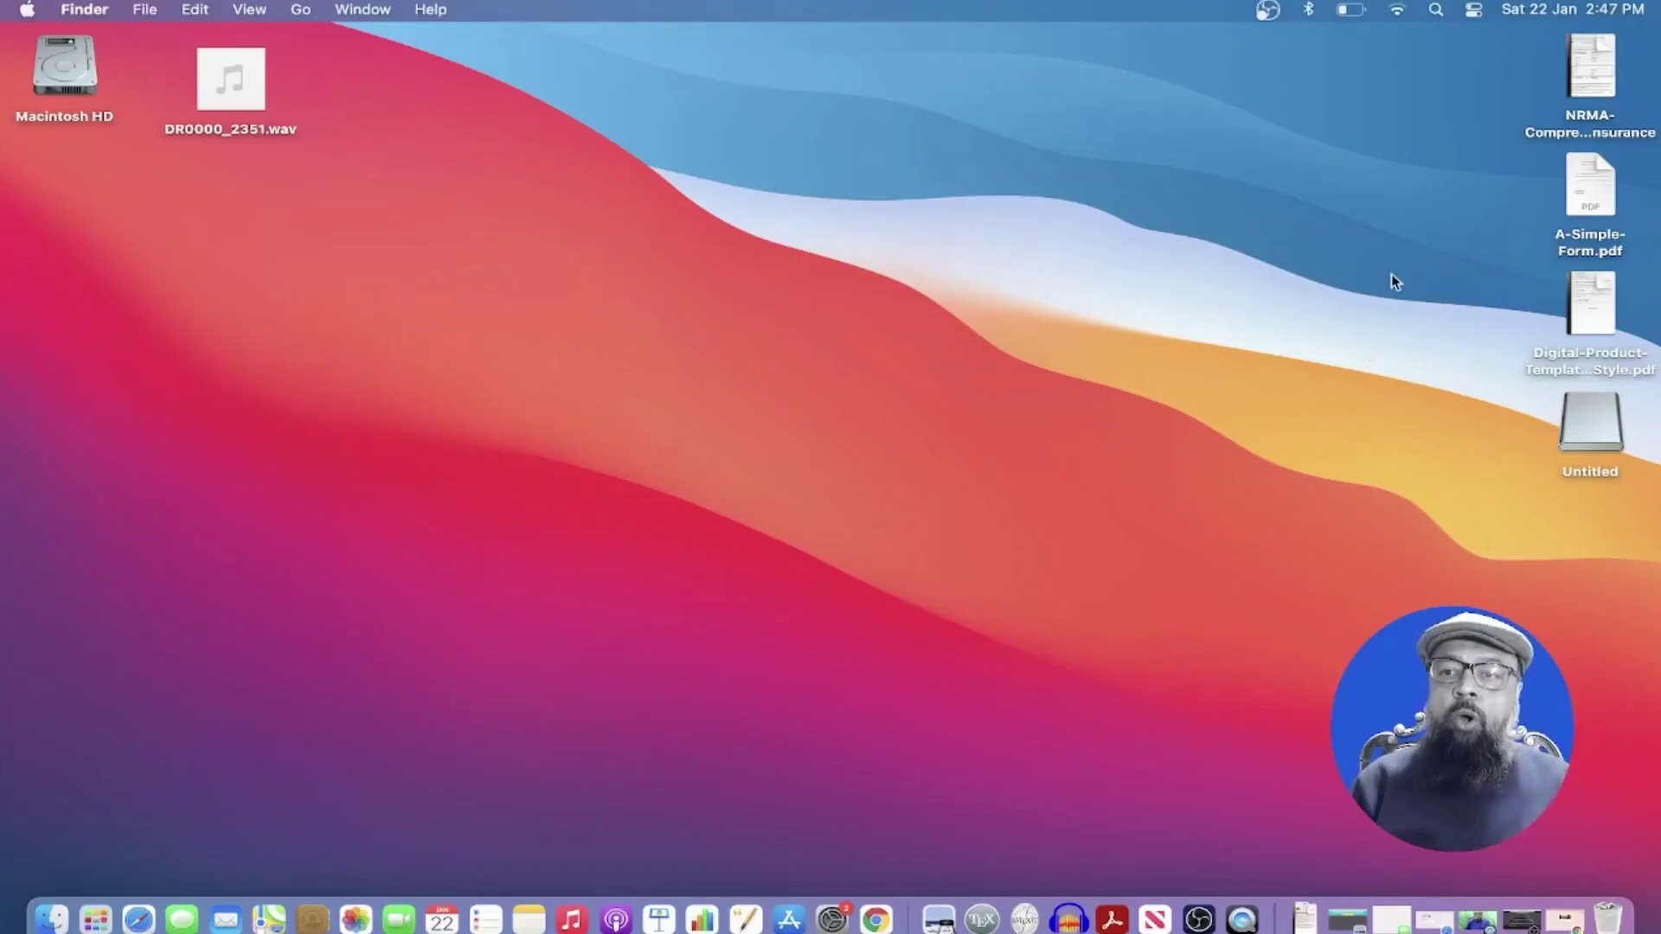
Preview A-Simple-Form.pdf from the Desktop, then close it
click(1605, 196)
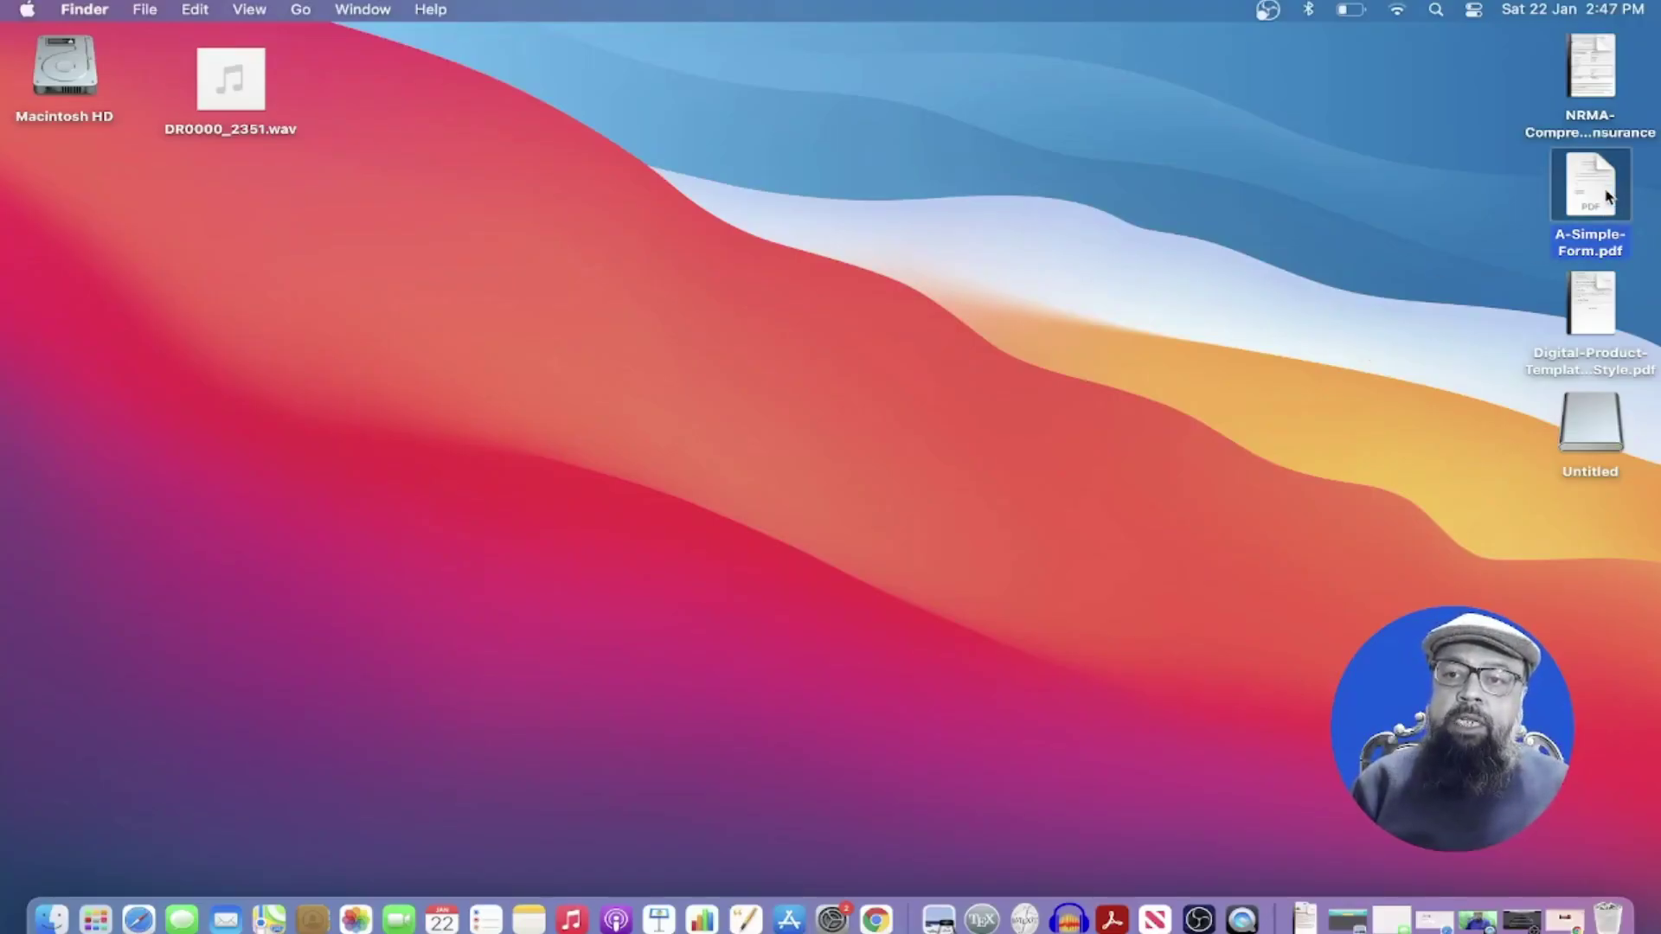
double_click(1605, 196)
scroll(1263, 164, down, 10)
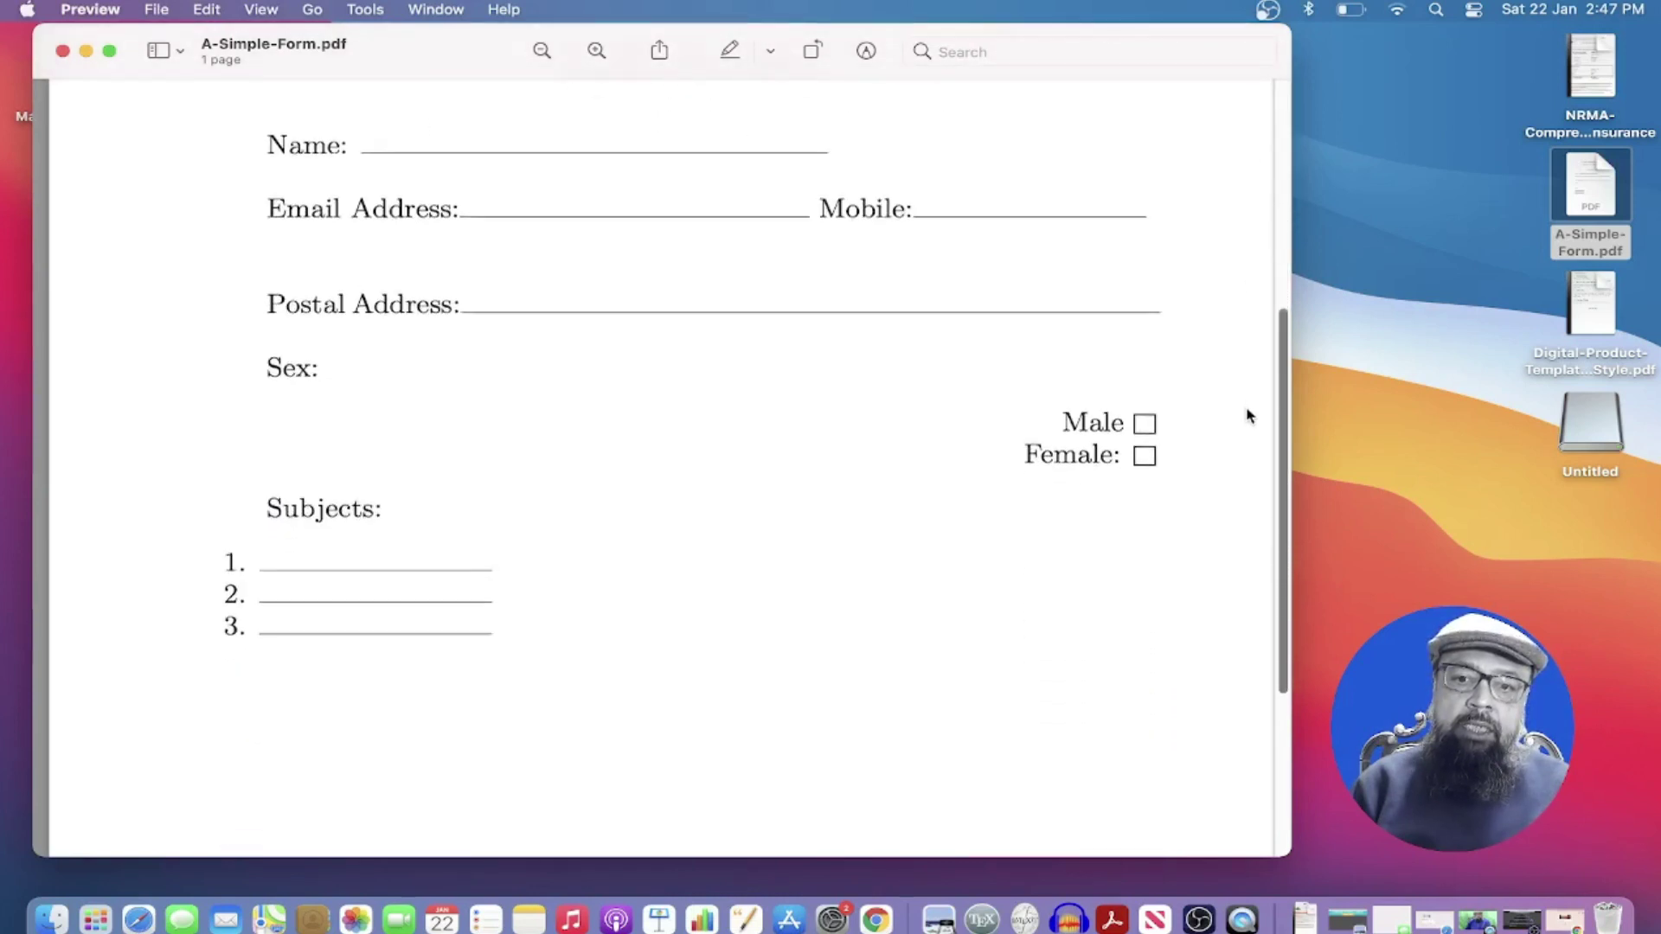
scroll(1255, 415, up, 5)
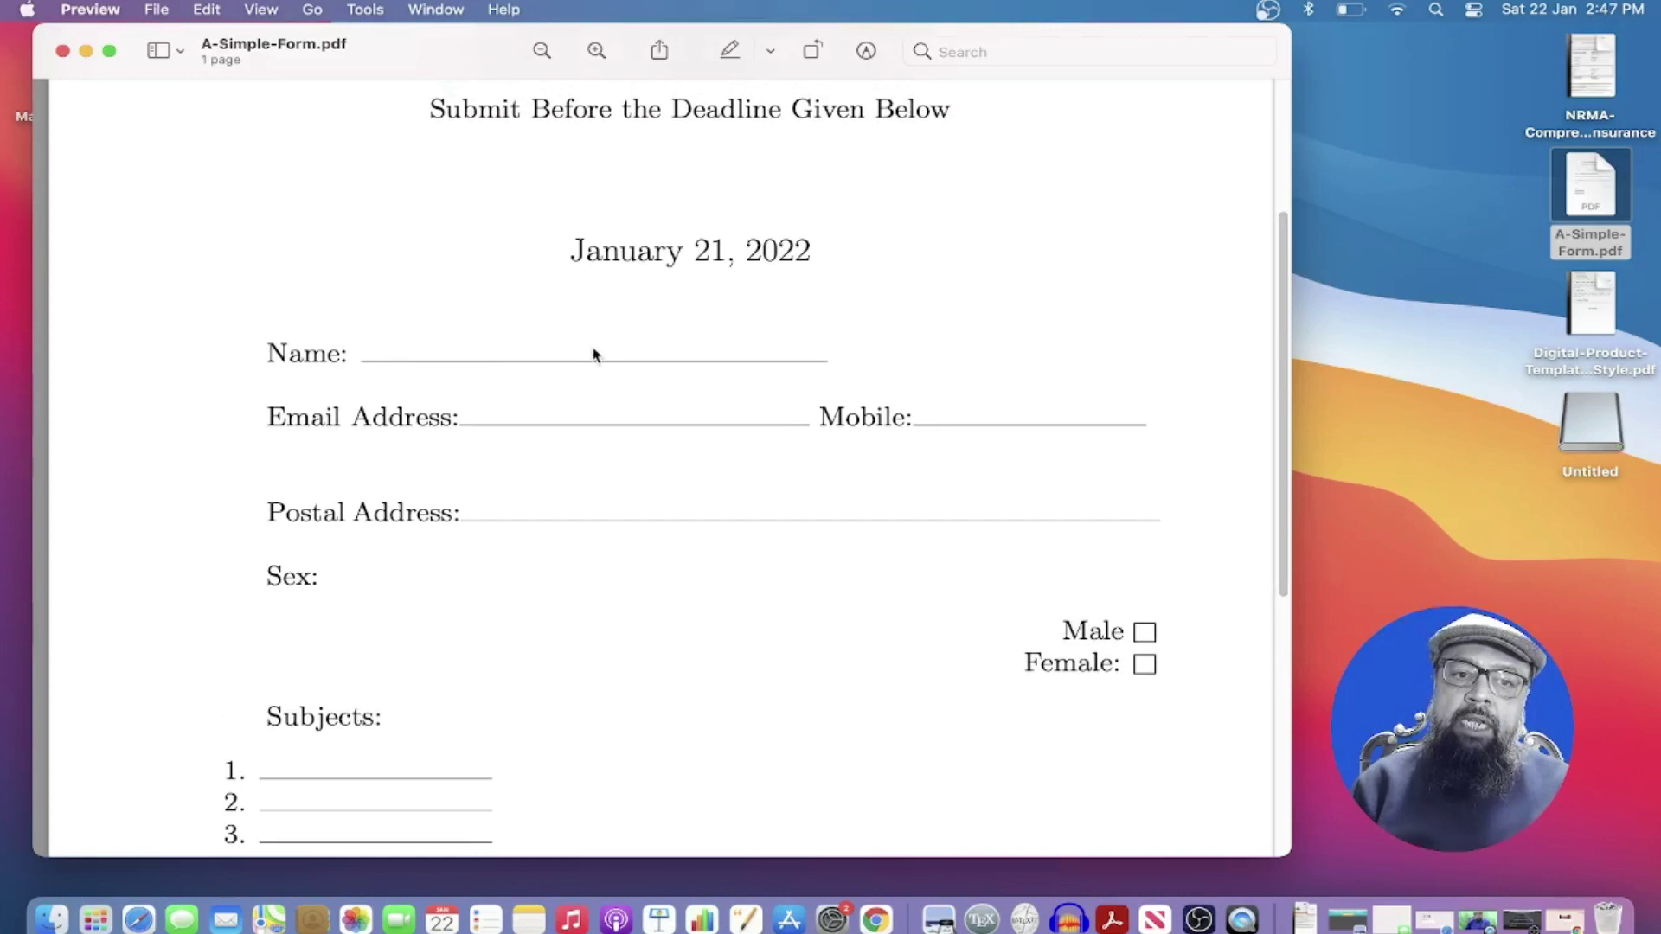
click(62, 51)
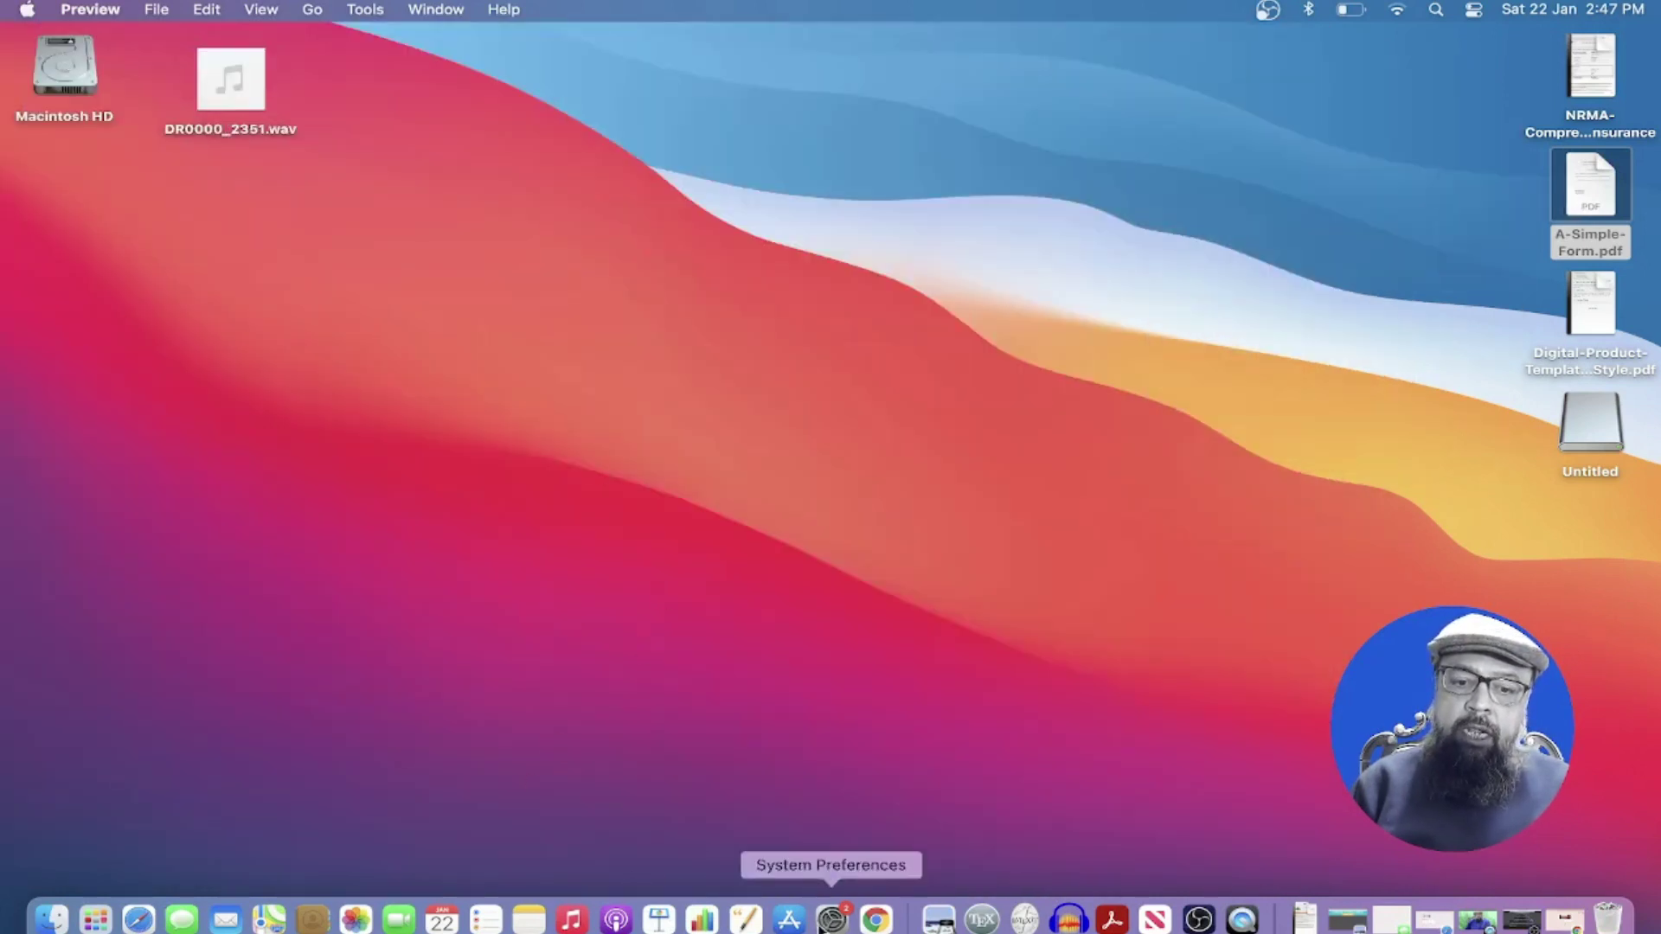
Launch Chrome full screen and search Google for 'chrome web store'
click(876, 920)
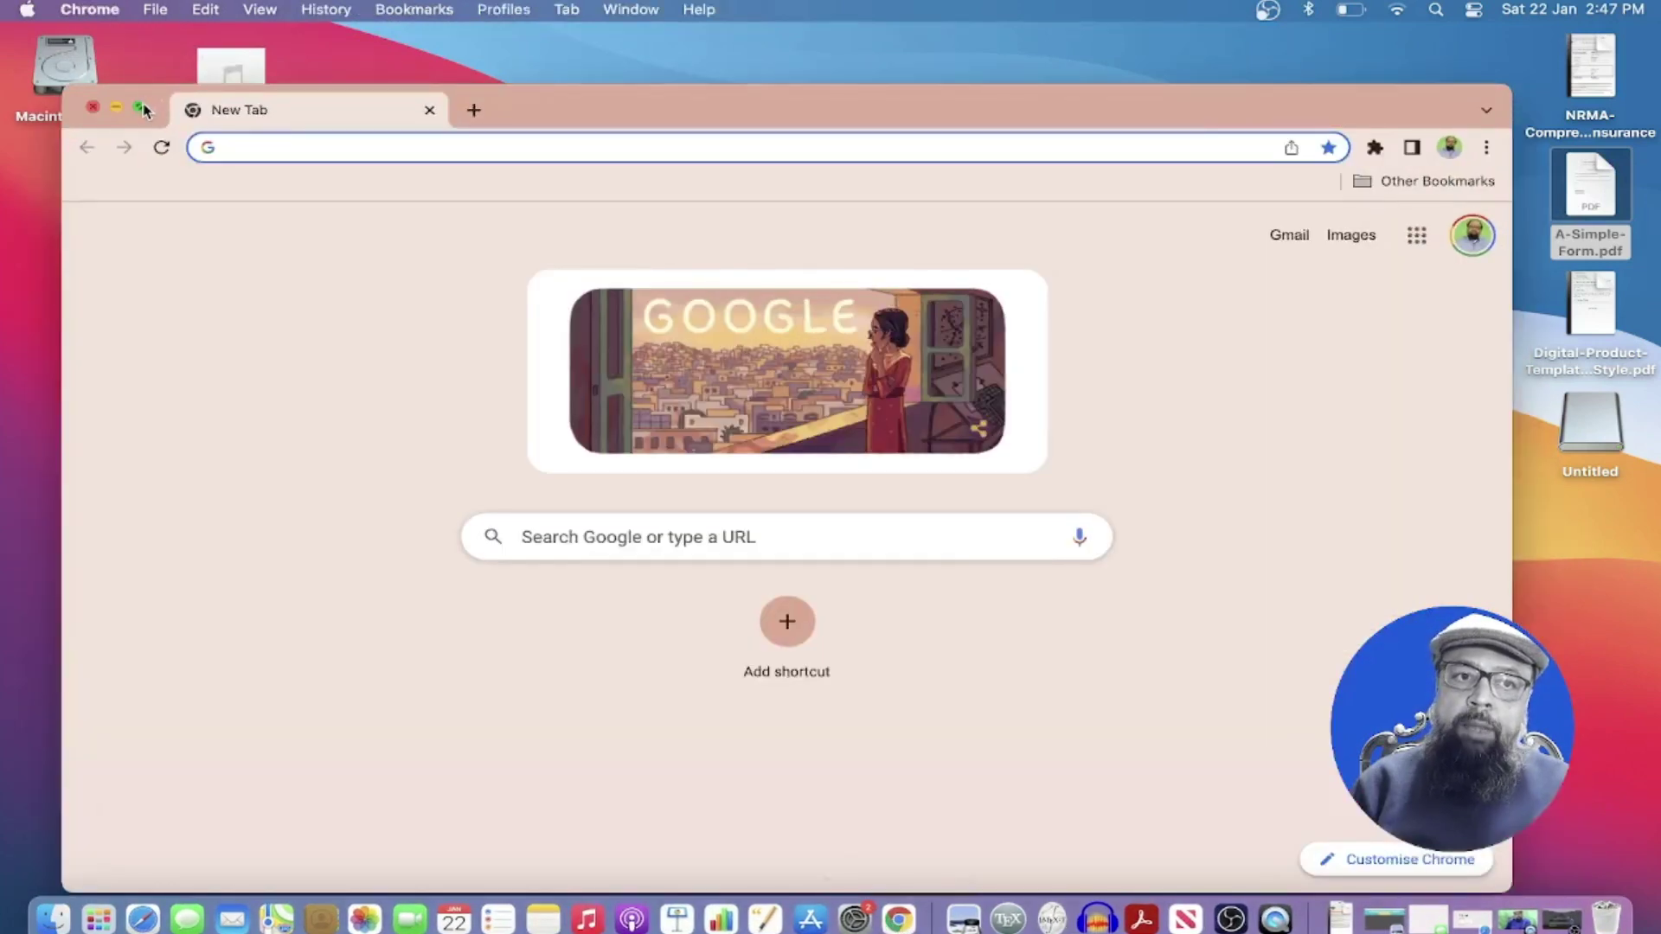
click(142, 108)
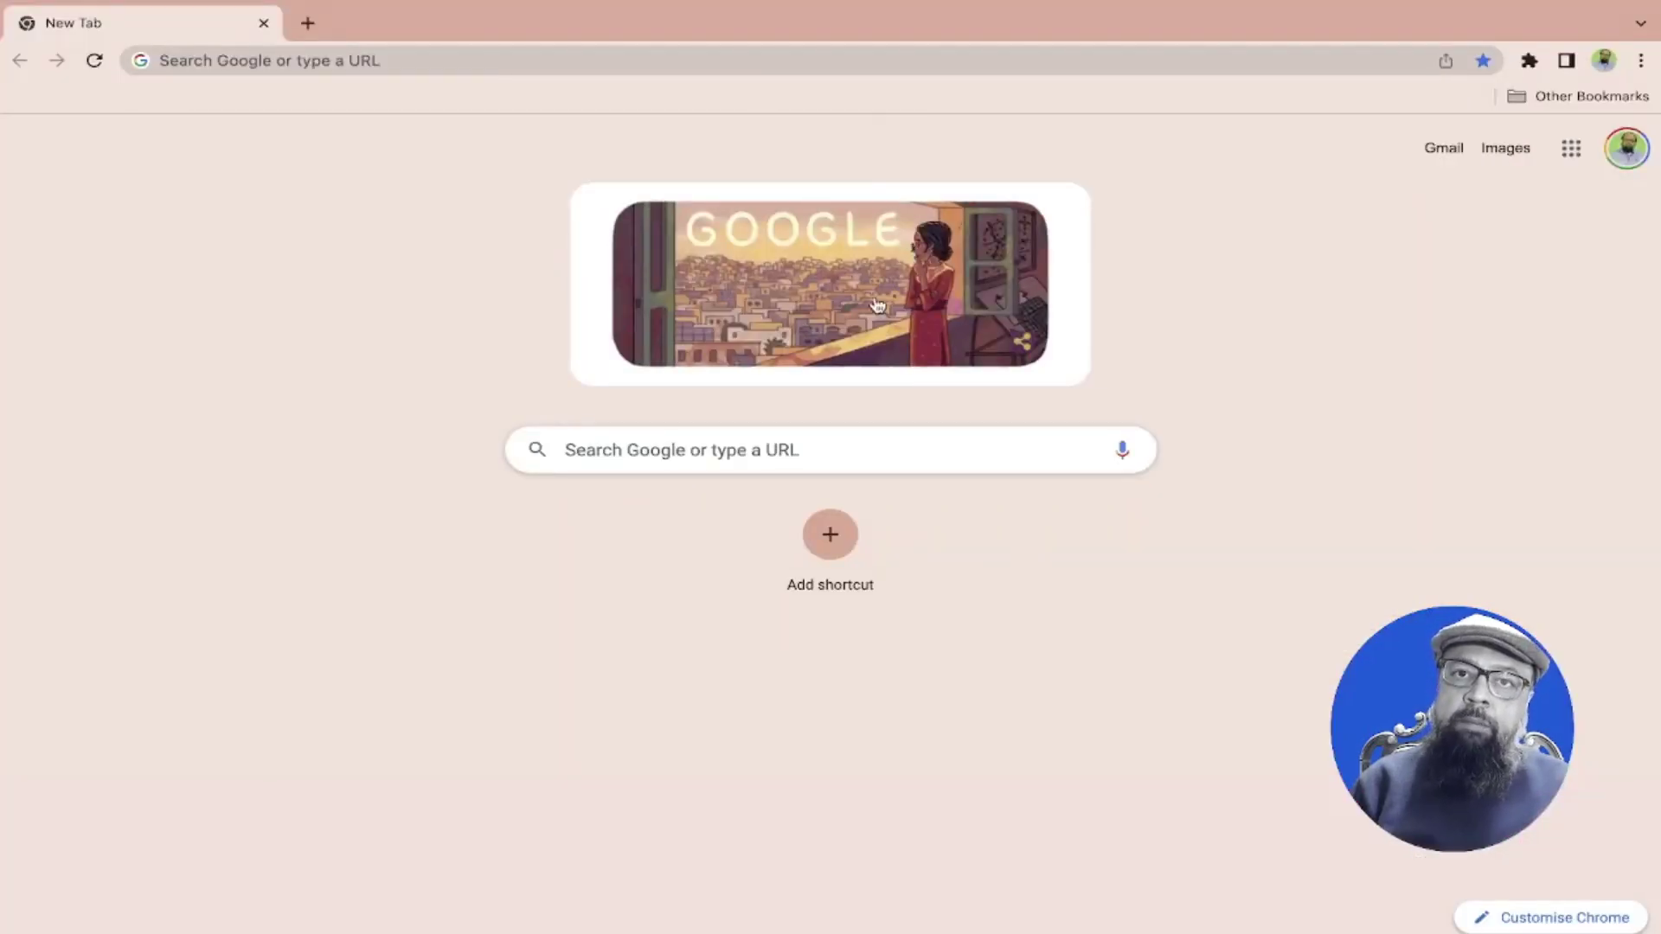
click(851, 451)
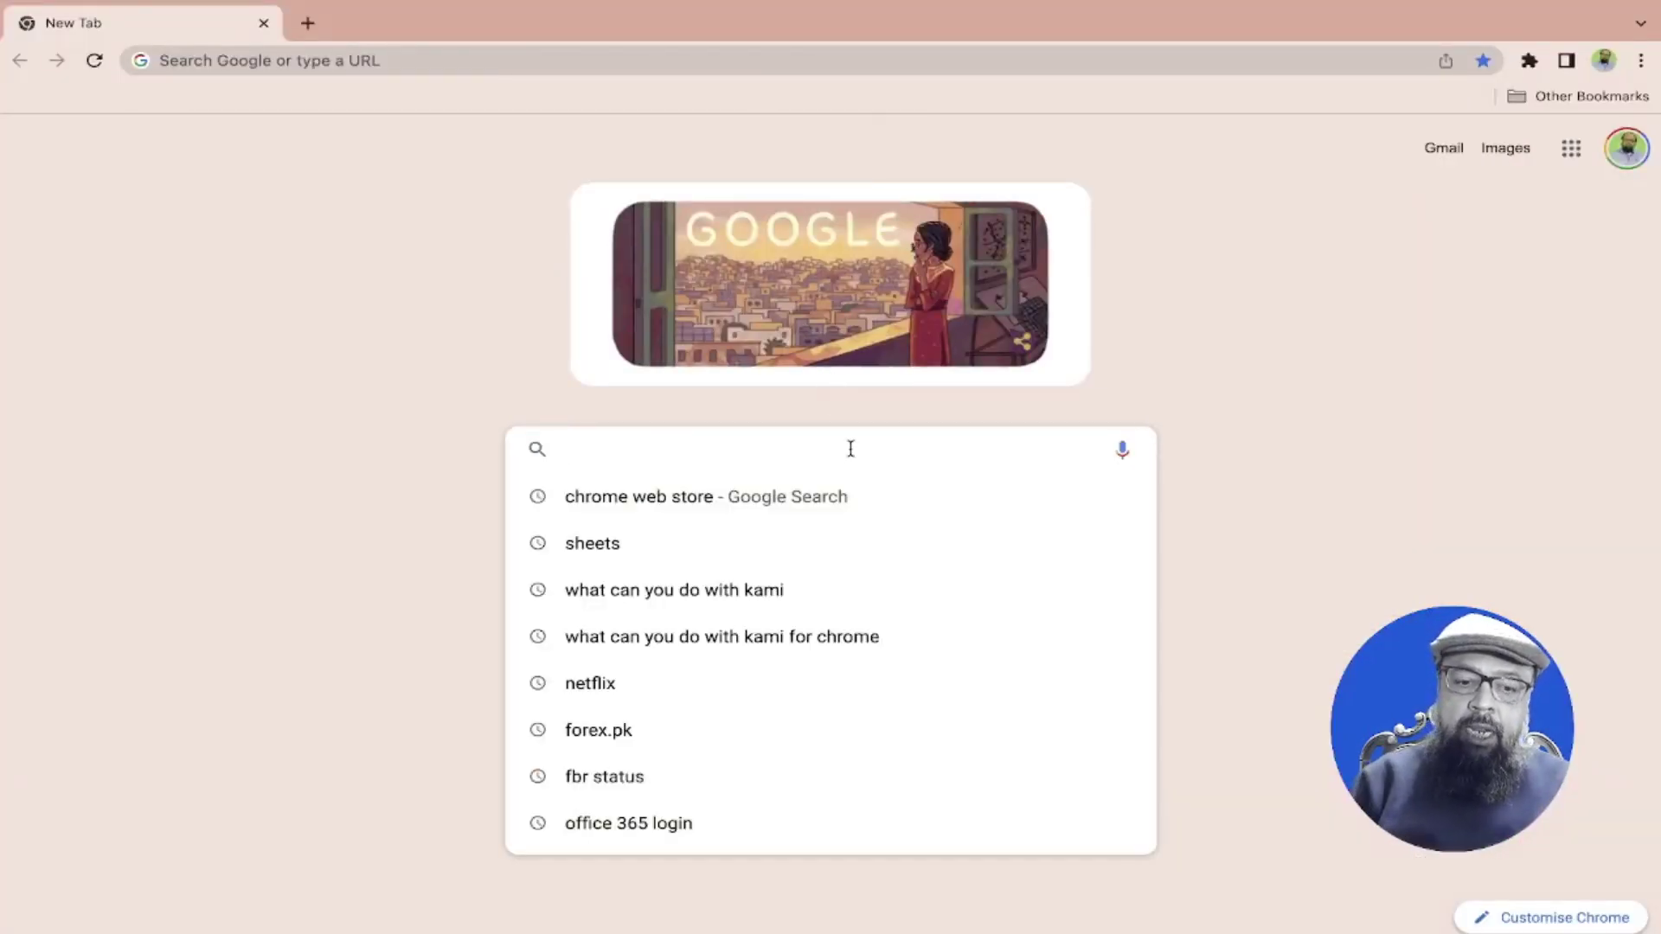
text(chrome web sto)
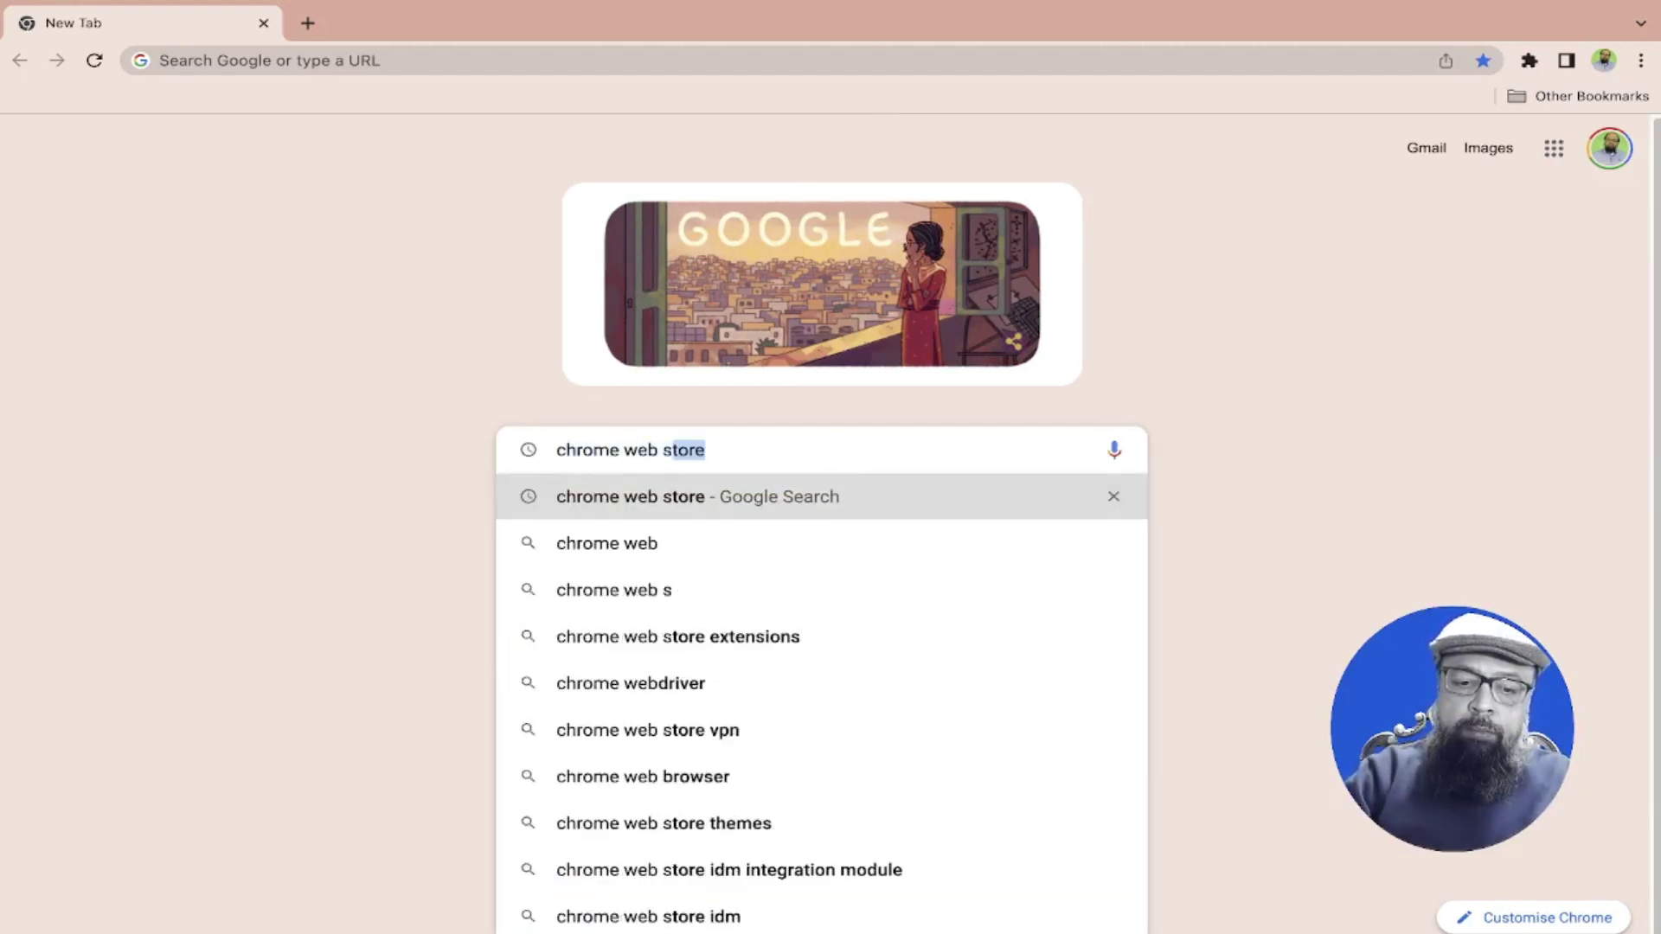
text(re)
key(Return)
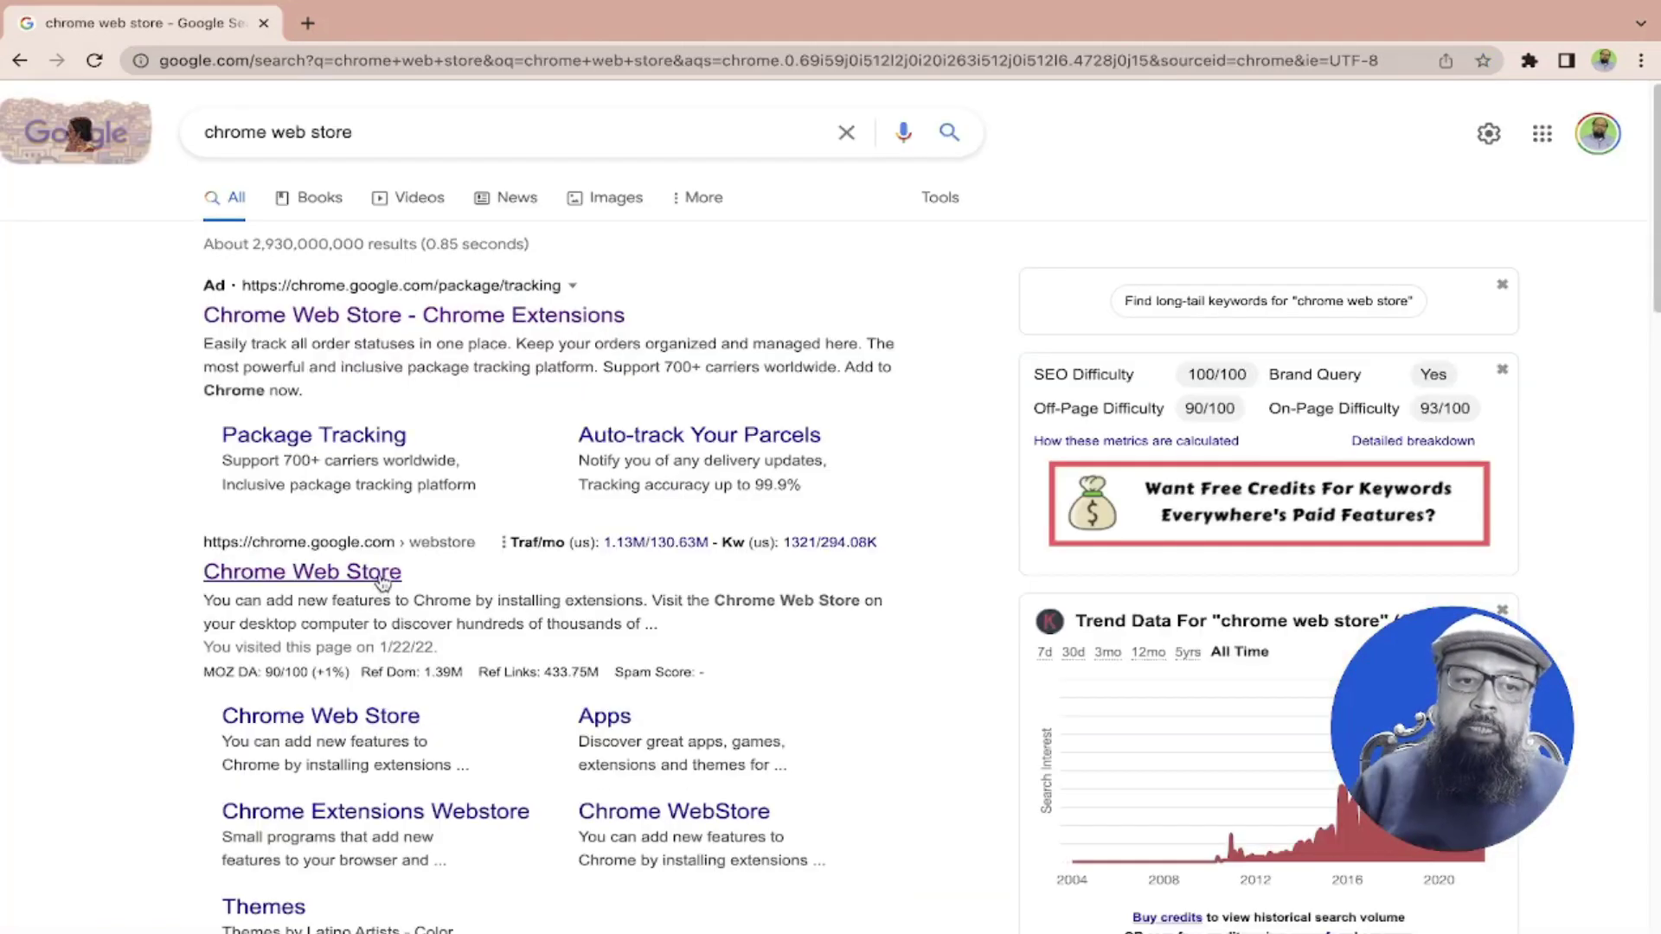
Go to the Chrome Web Store and search it for 'kami'
click(381, 577)
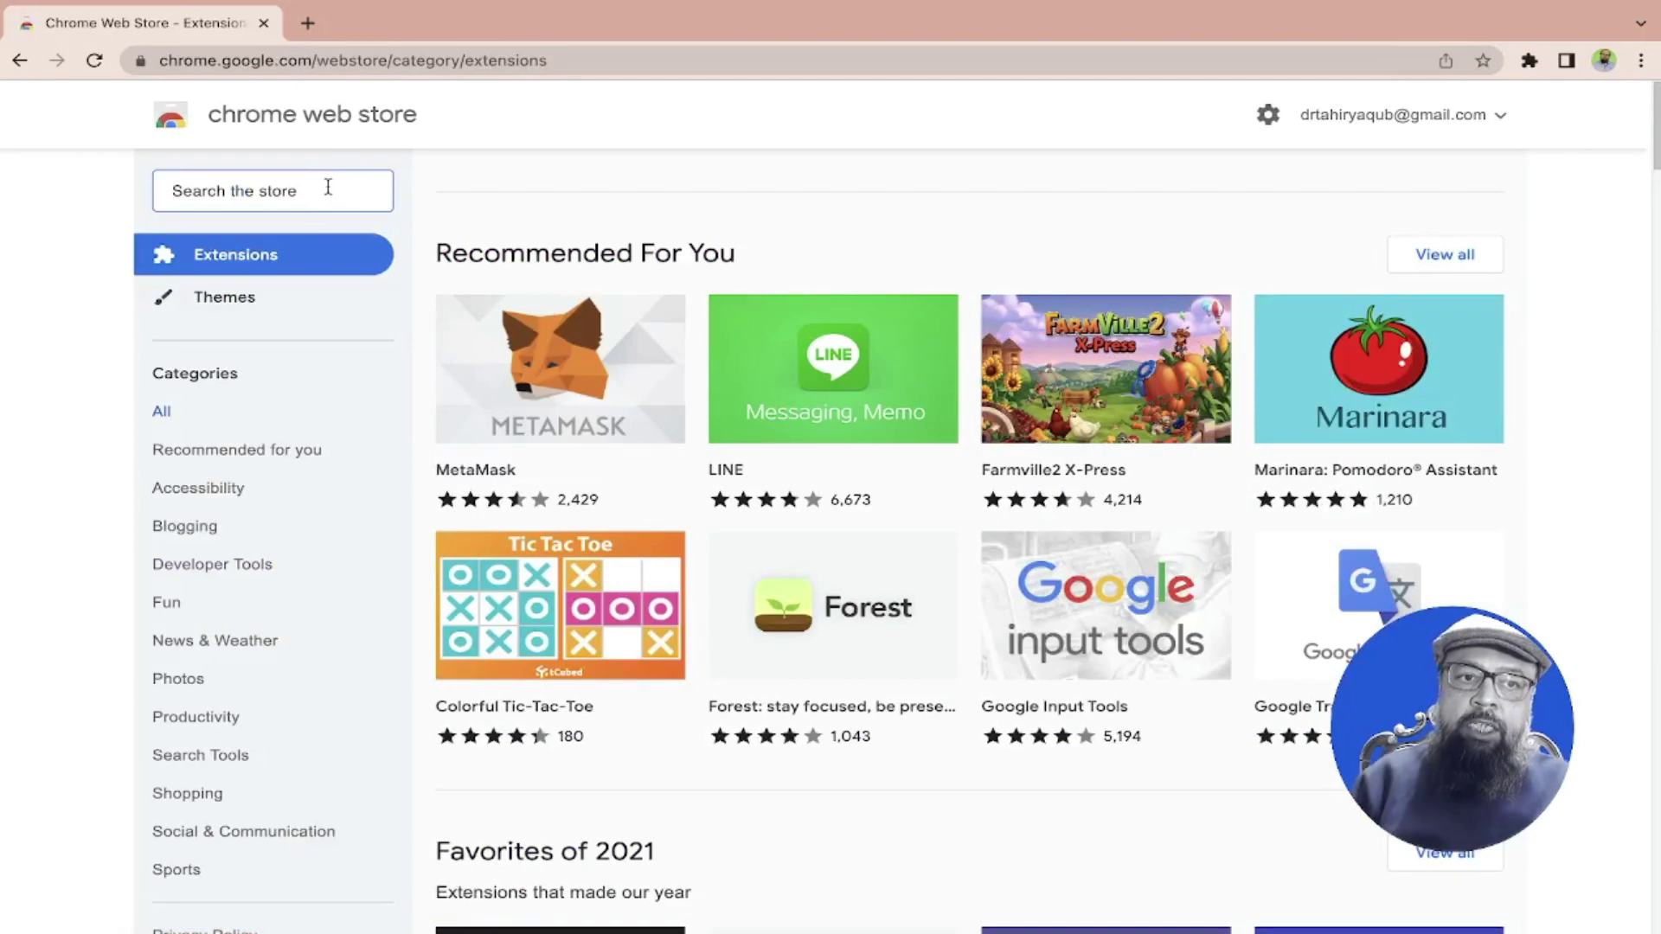
click(327, 185)
text(kami)
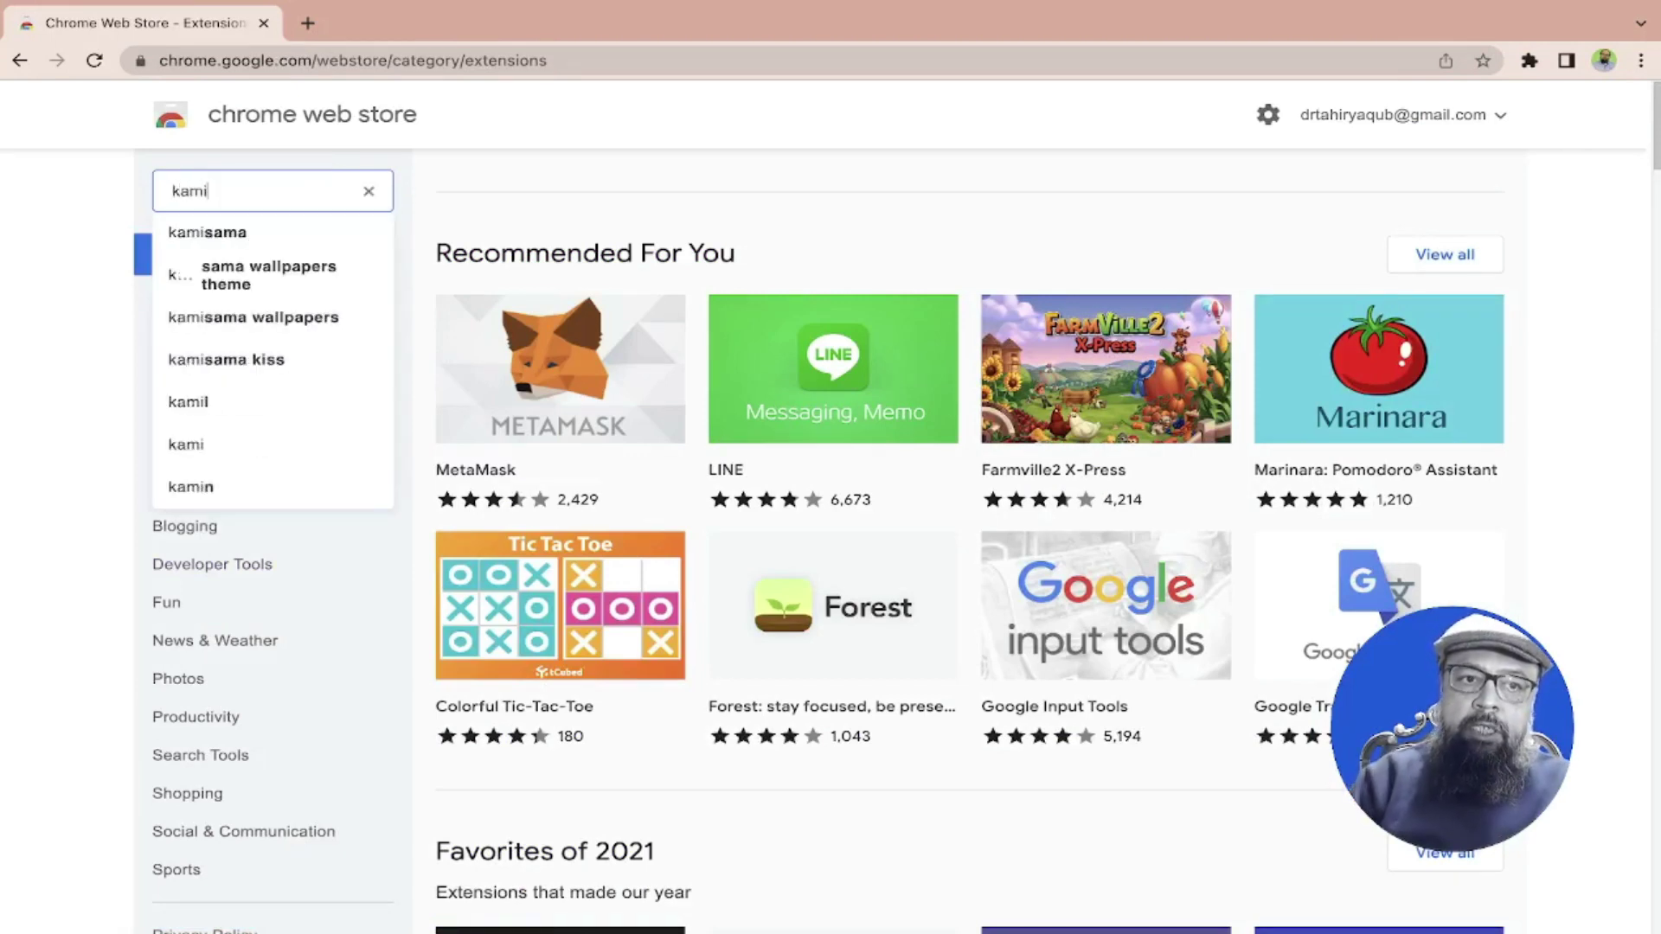
key(Return)
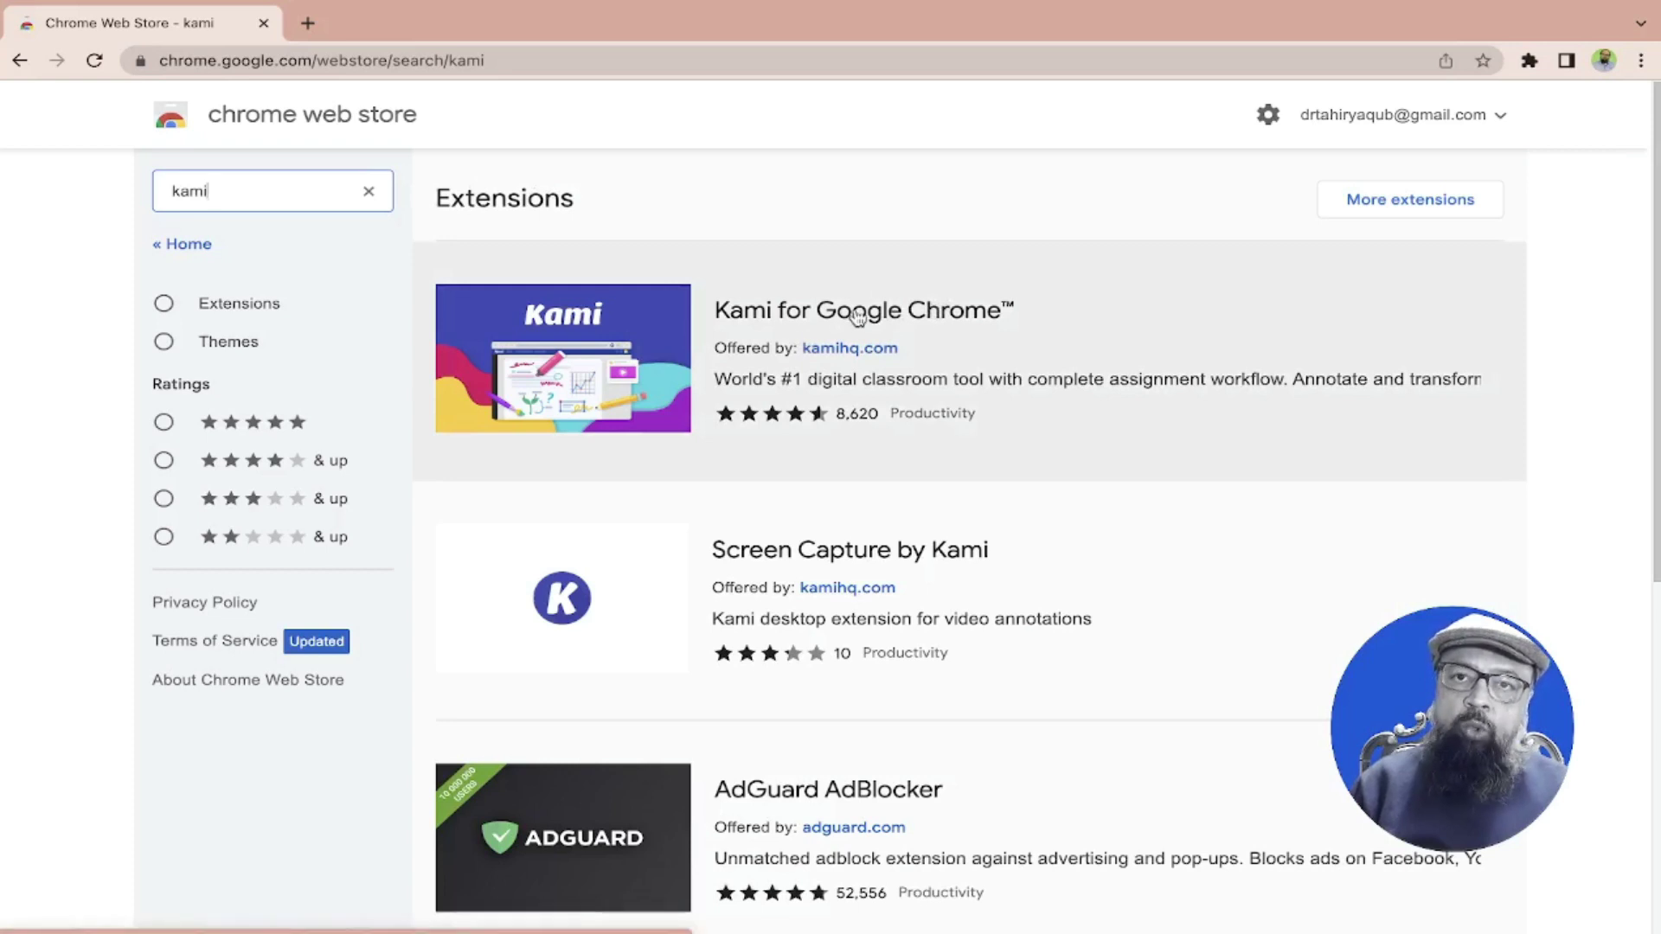
Install the Kami for Google Chrome extension from its store page
click(856, 316)
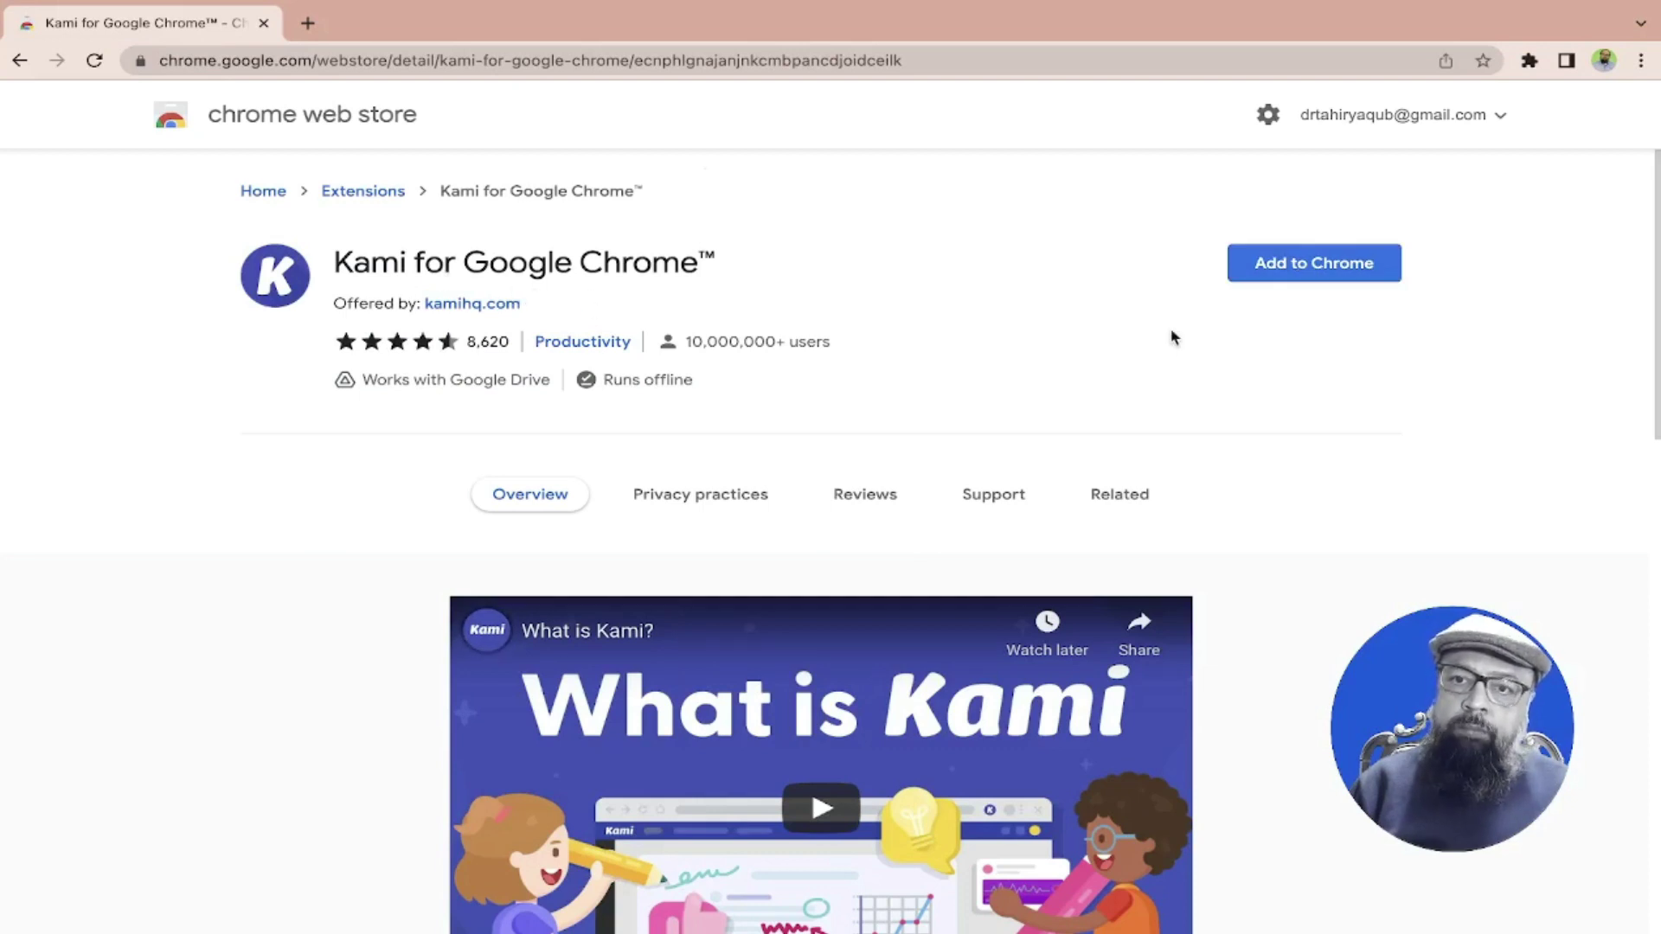
click(1314, 270)
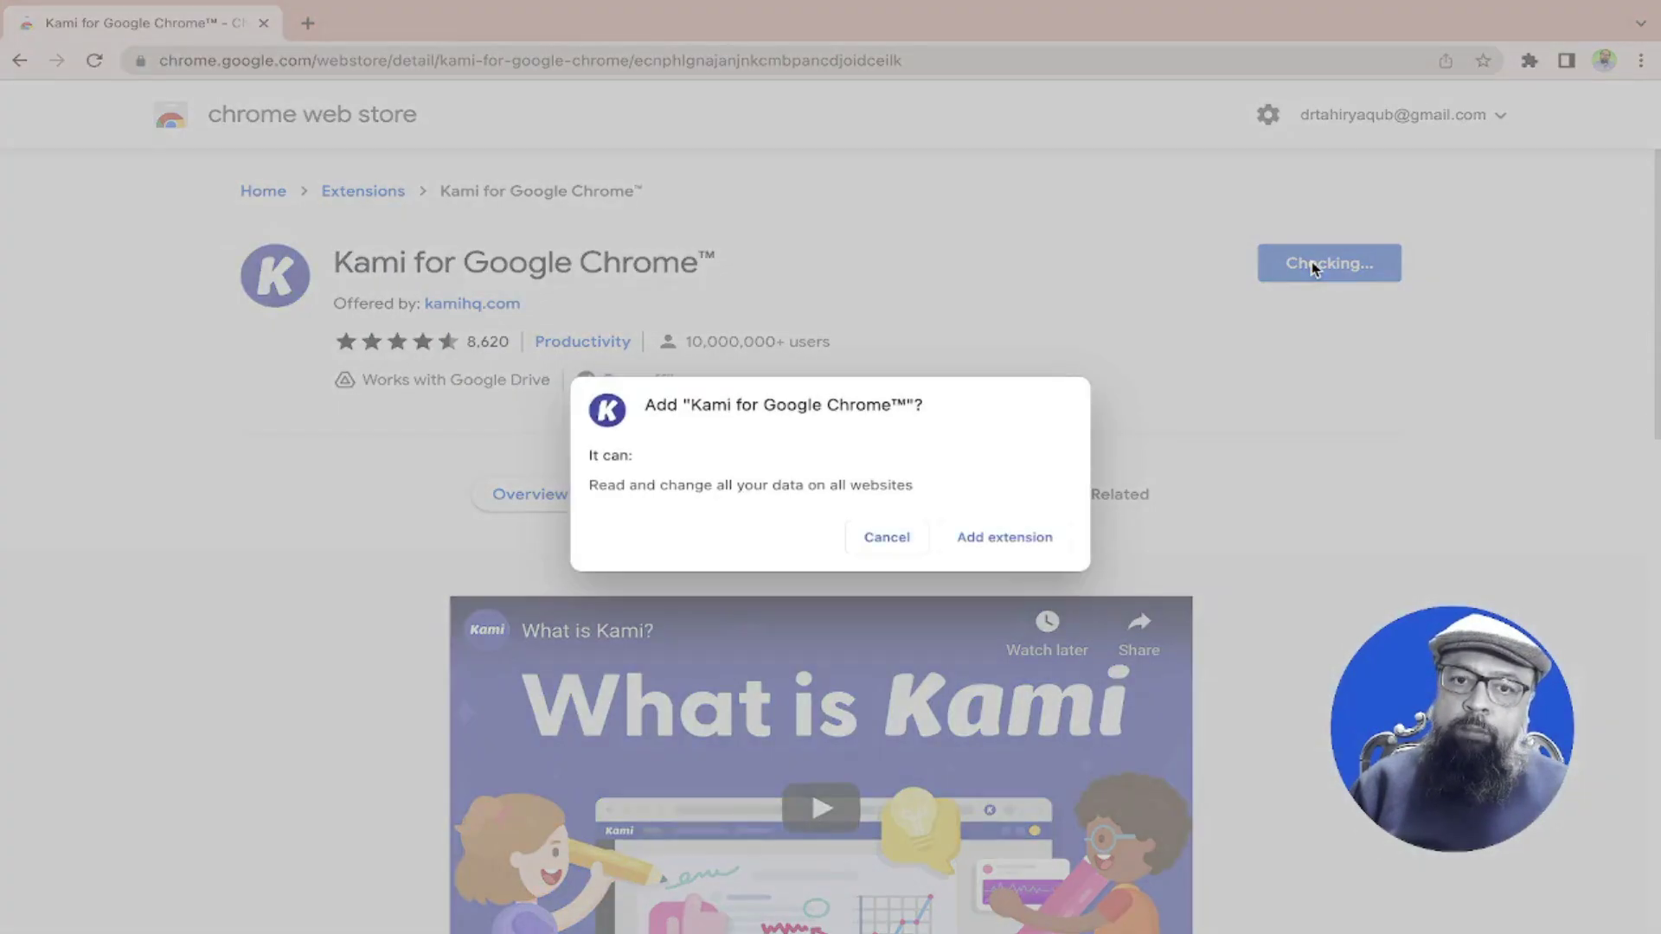
click(1004, 540)
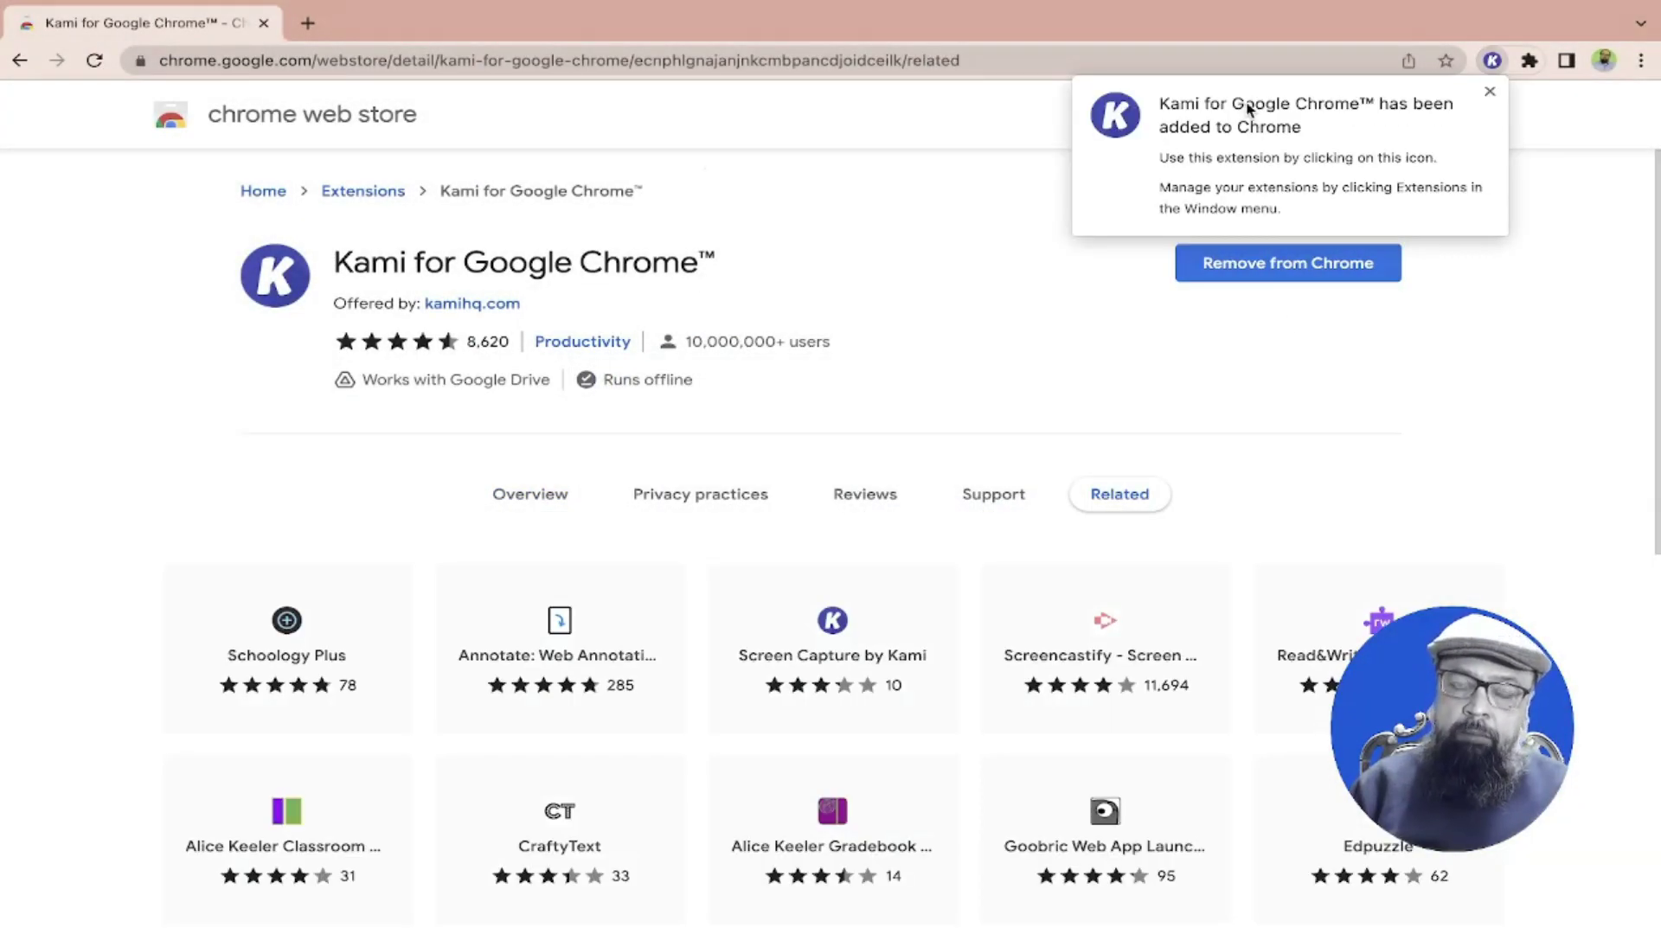
click(1490, 91)
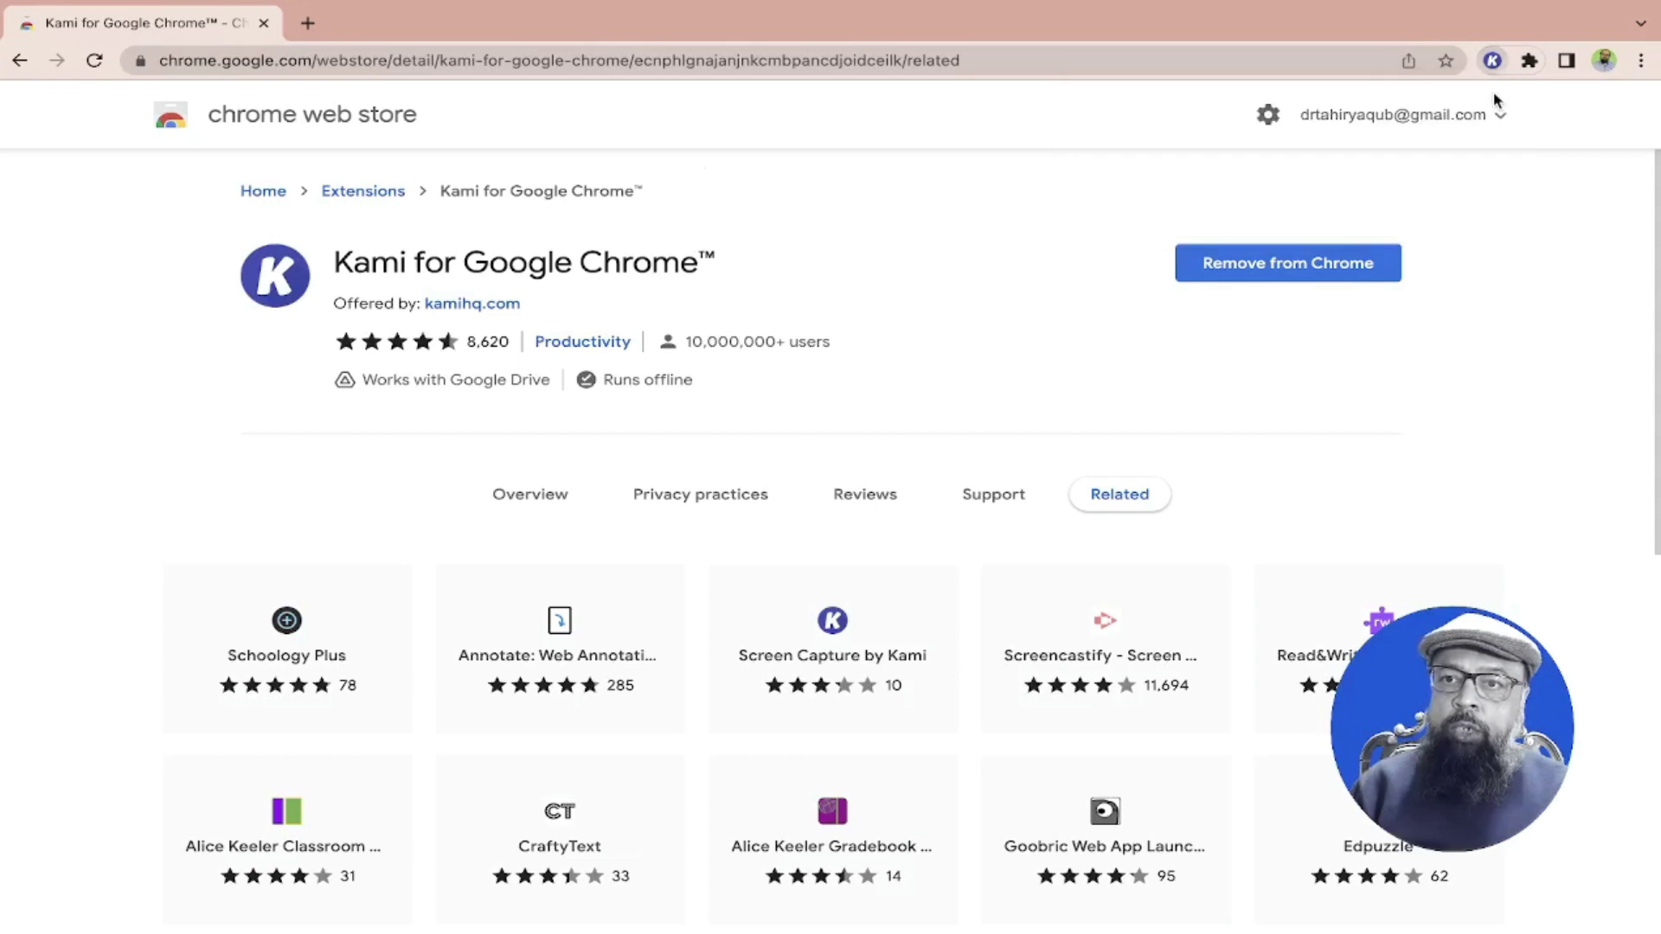
Pin Kami to the toolbar and launch it in a new tab
click(1529, 61)
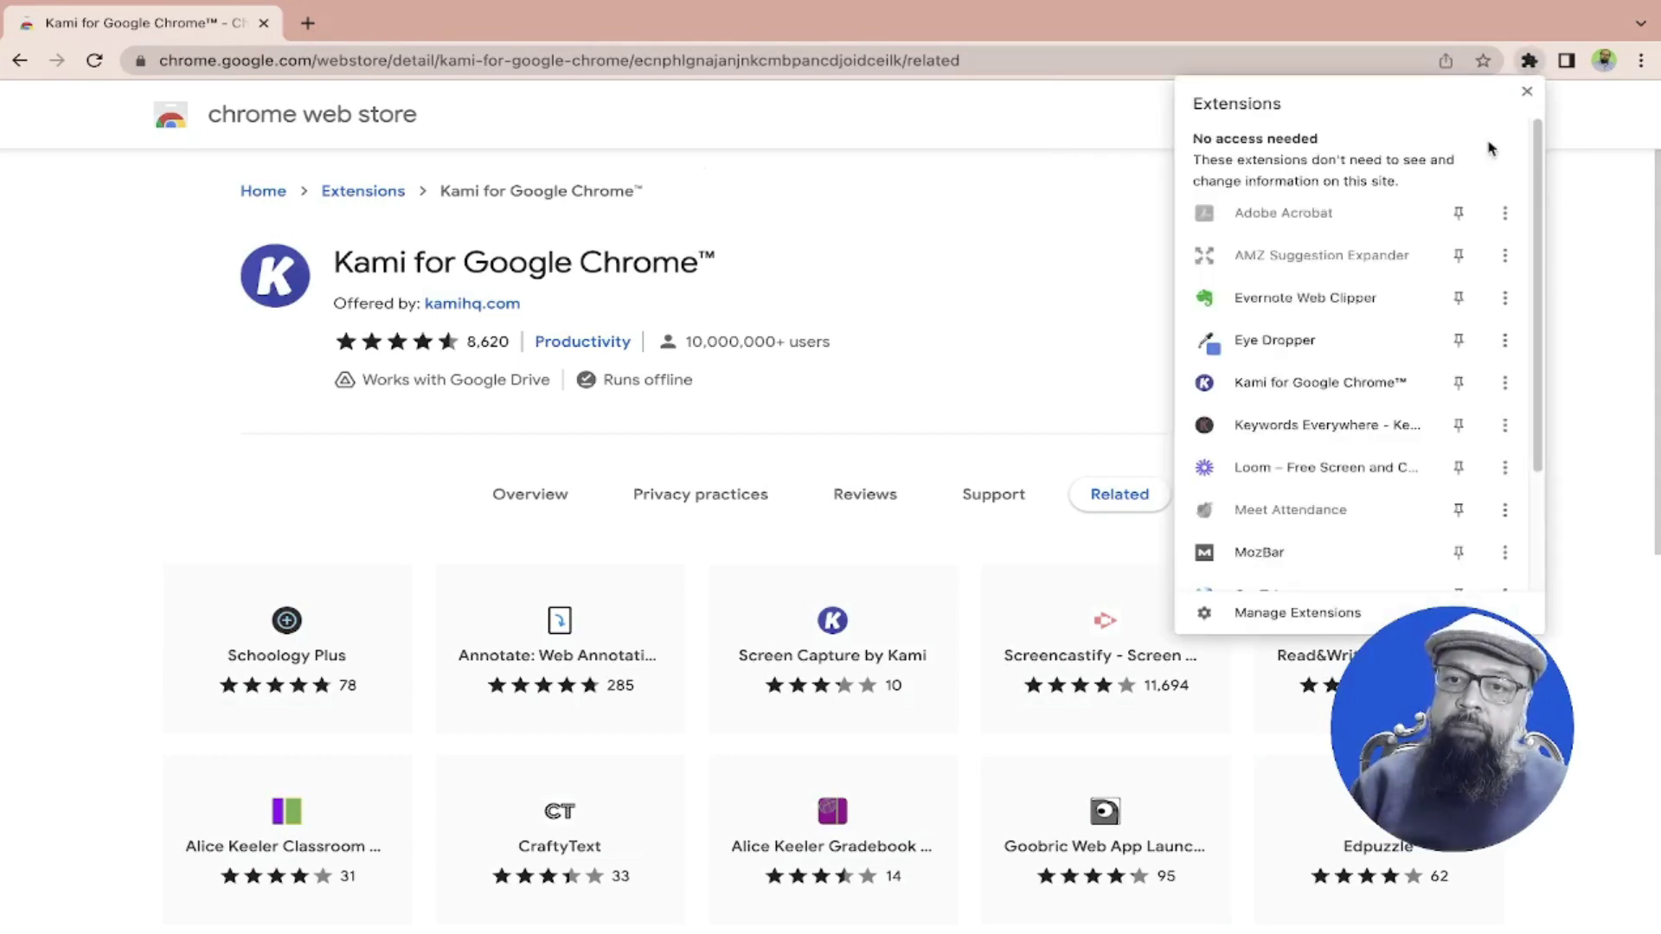
click(1460, 386)
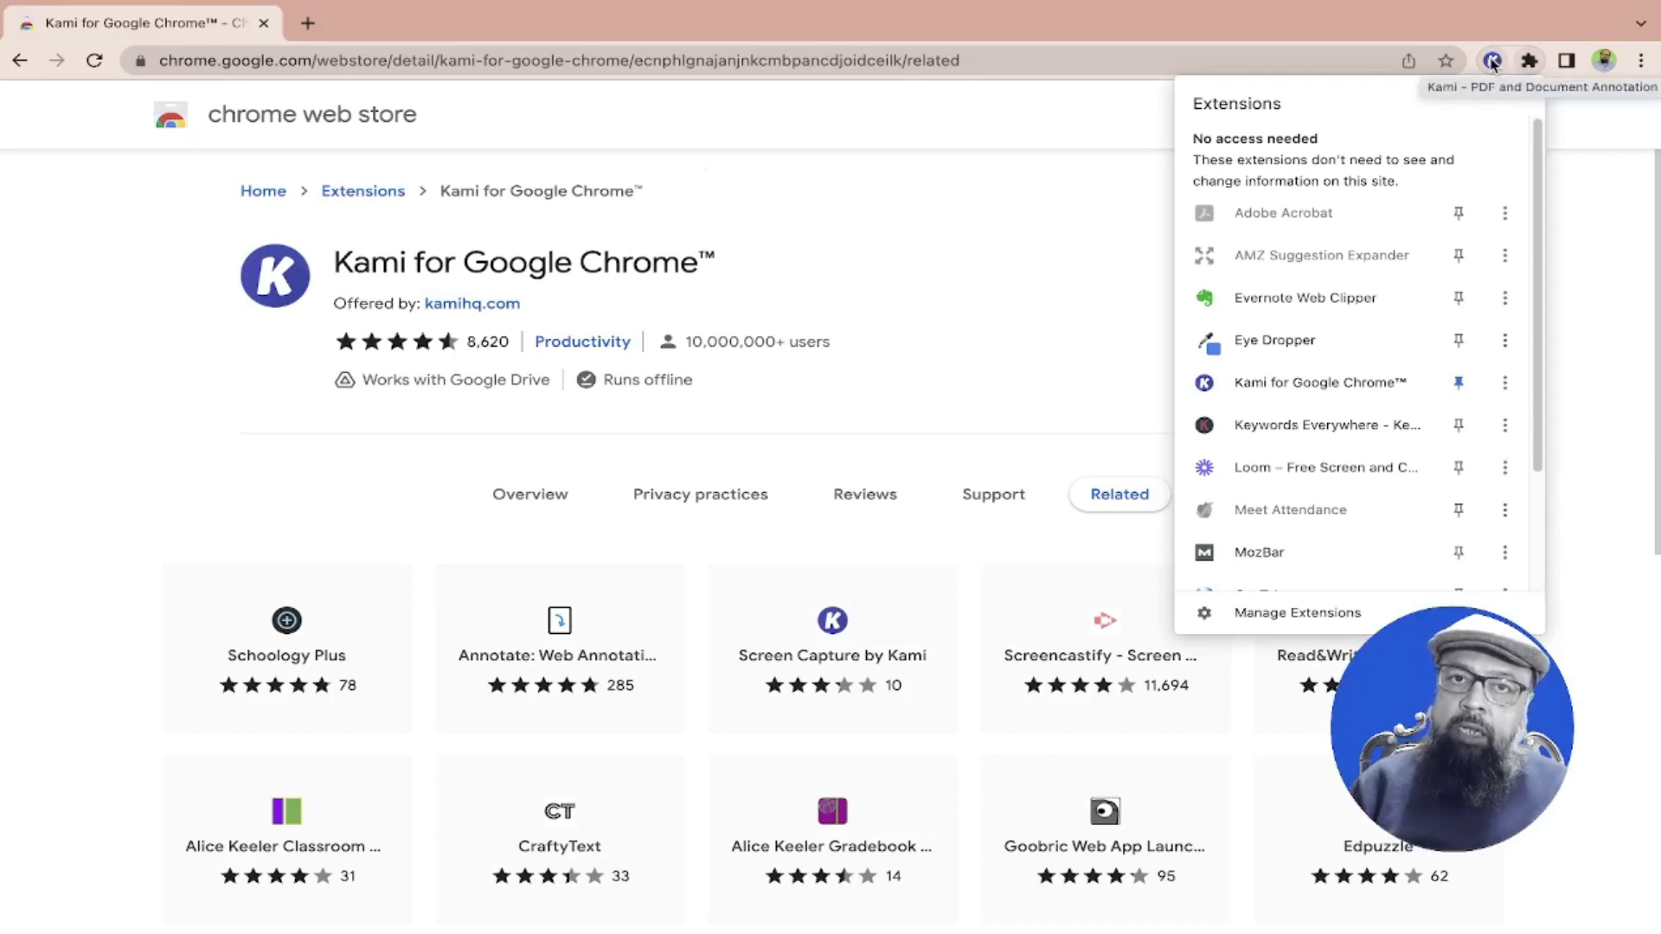
click(1492, 61)
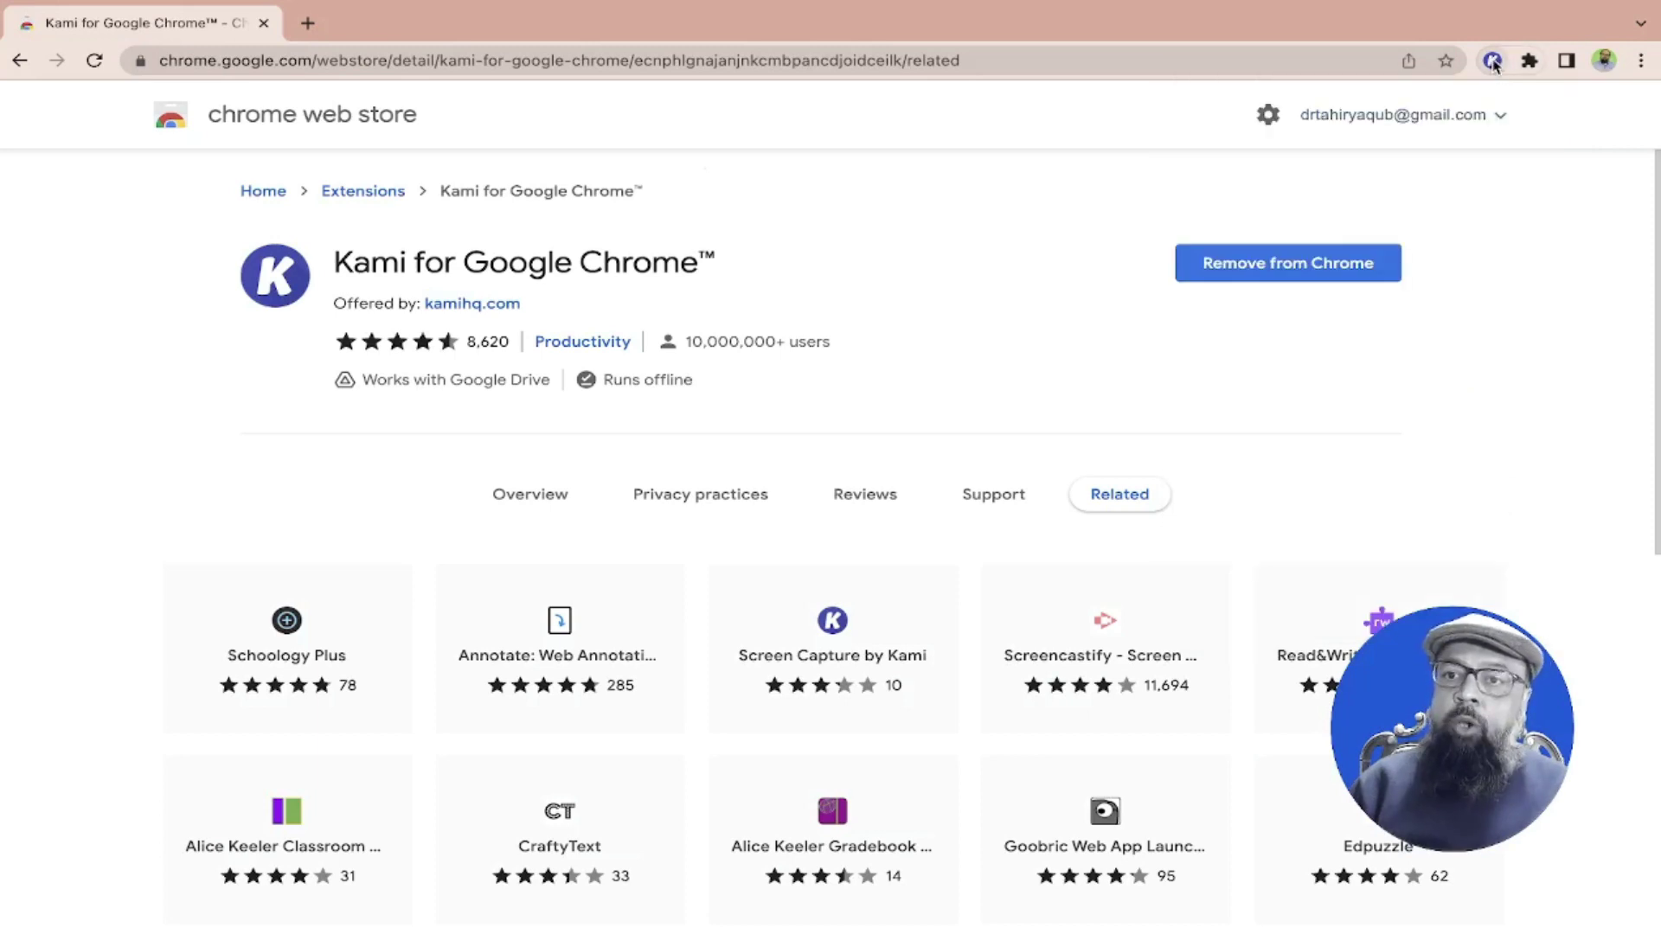
click(1492, 60)
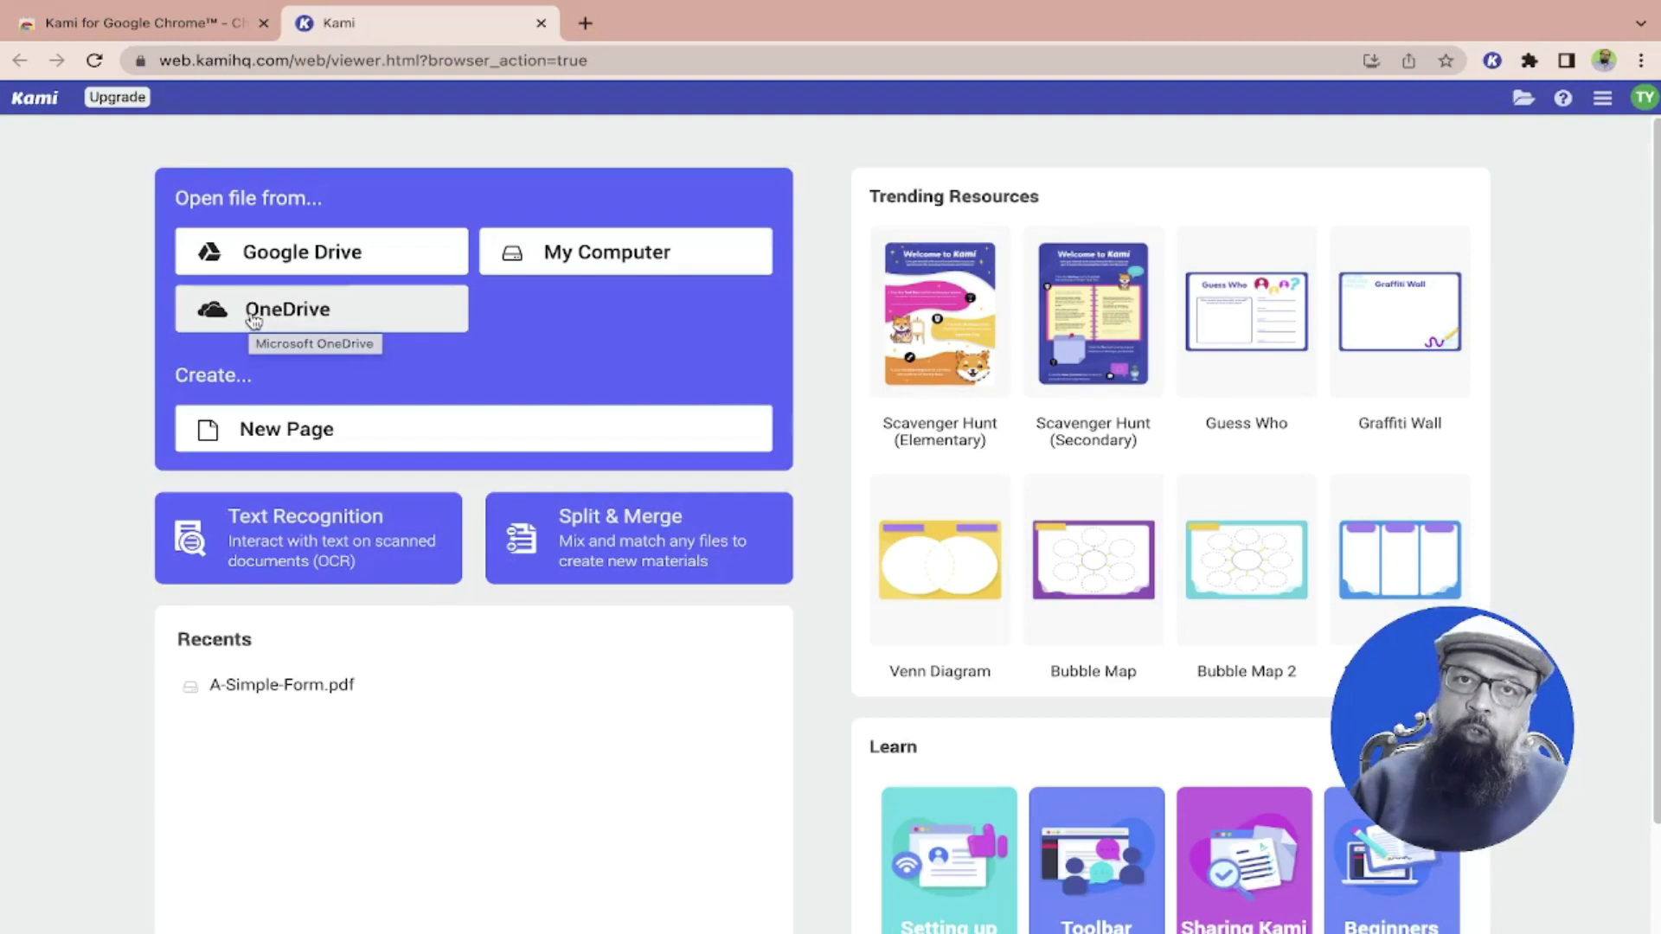
Load A-Simple-Form.pdf into Kami from the Desktop via My Computer
click(588, 263)
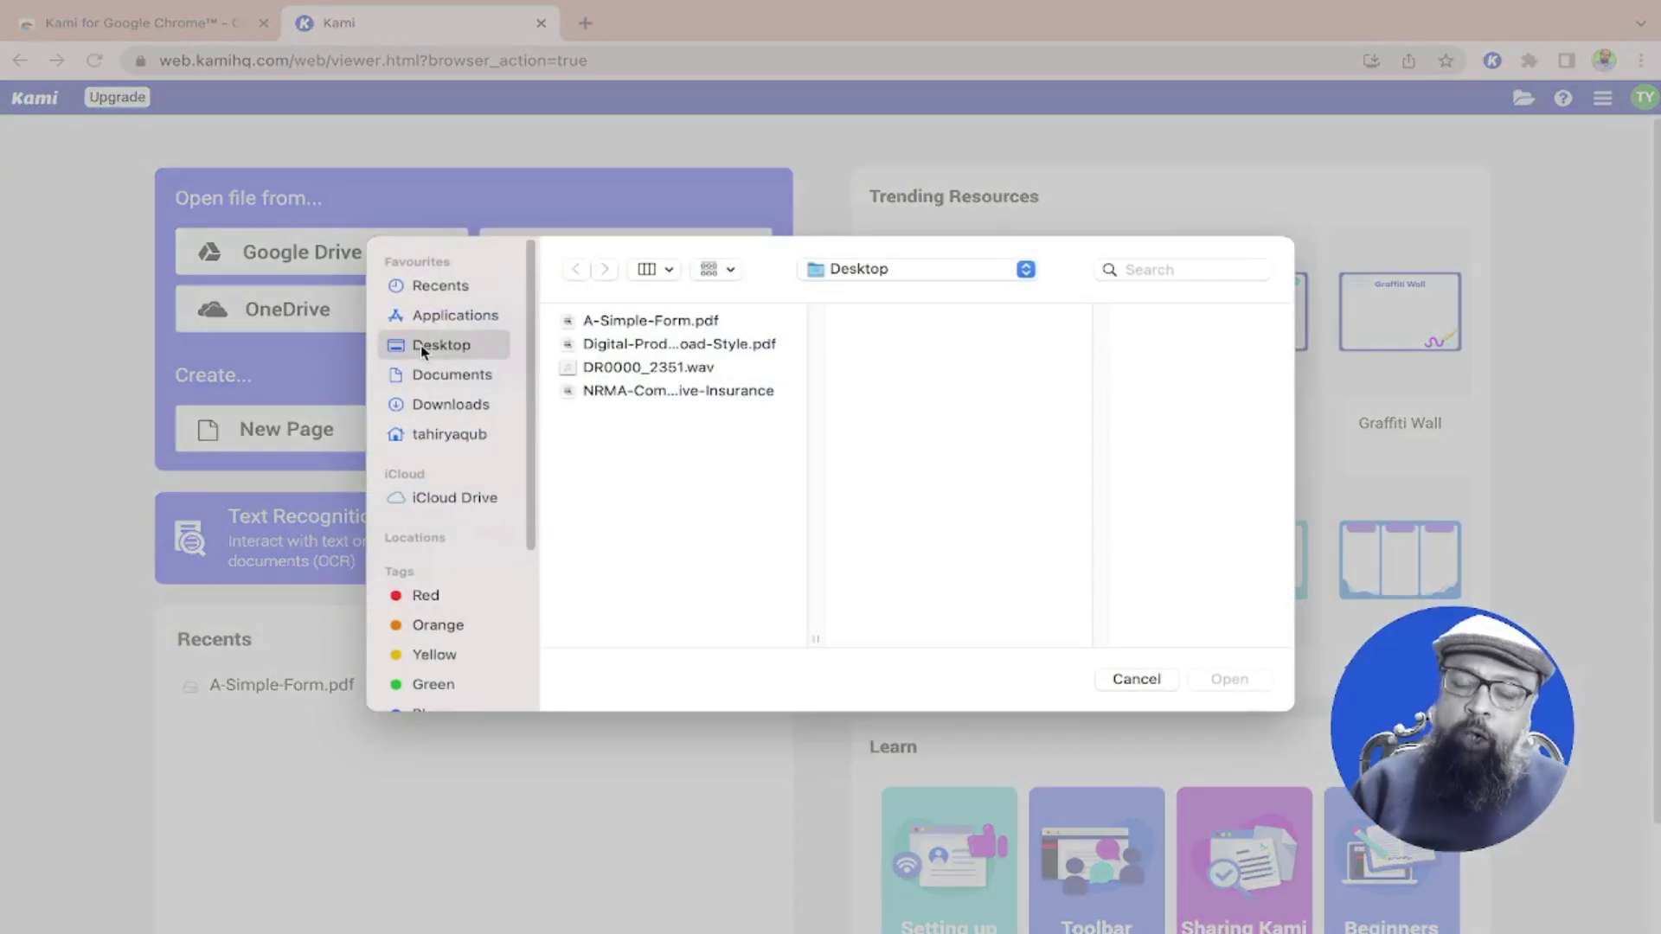
click(626, 324)
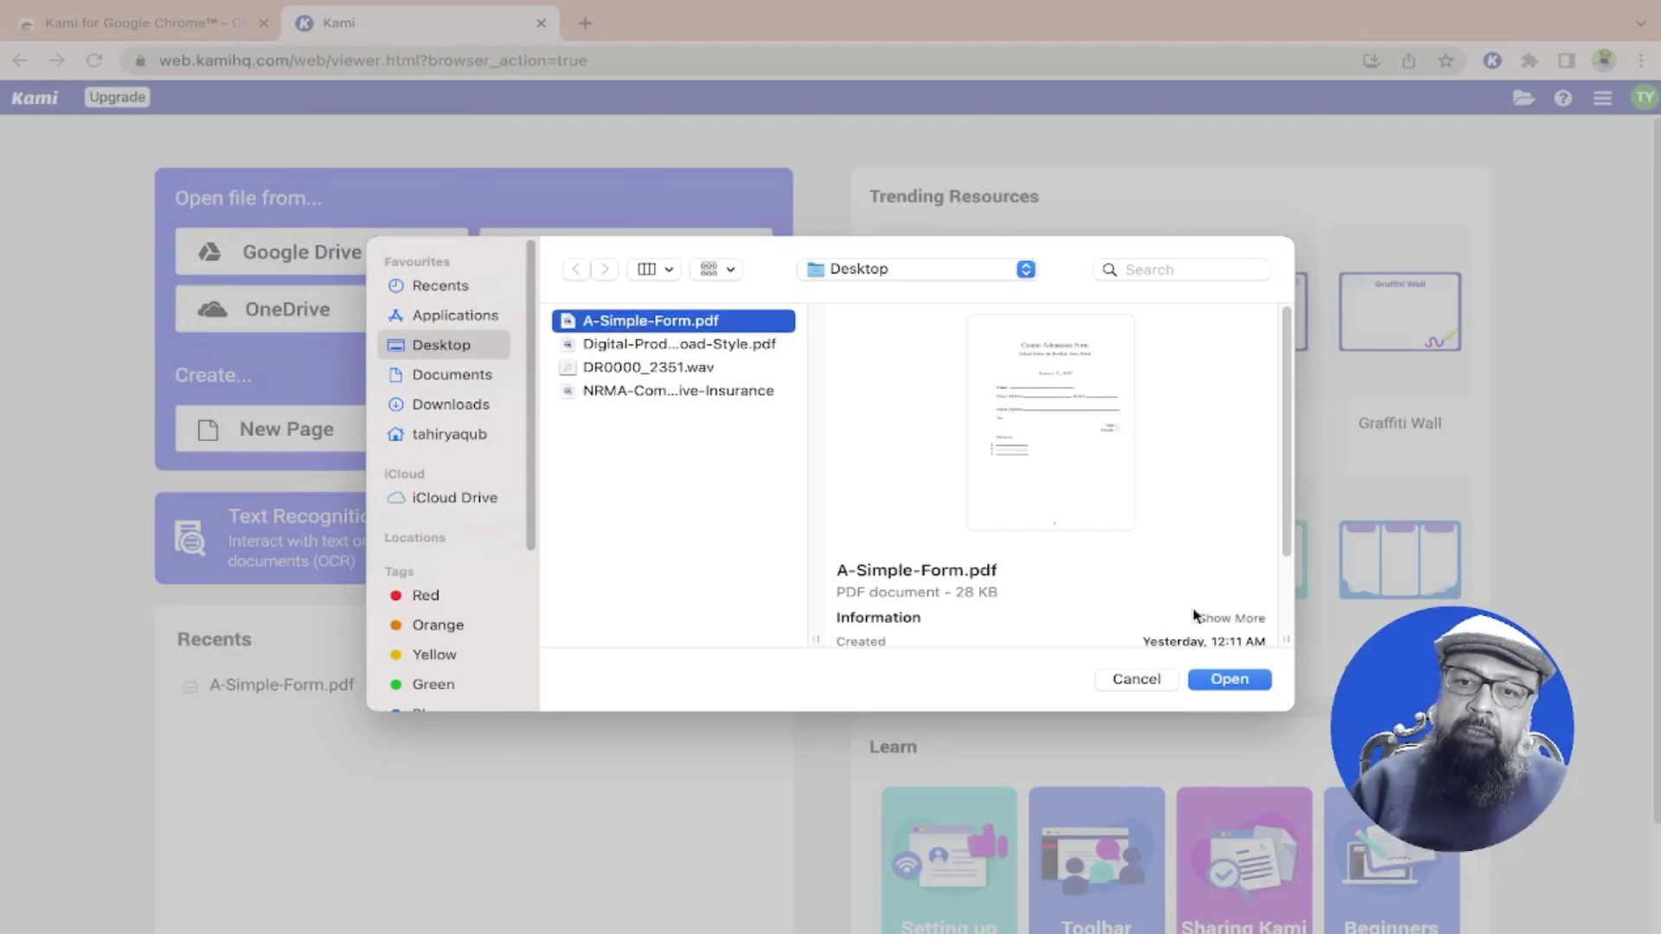
click(1234, 687)
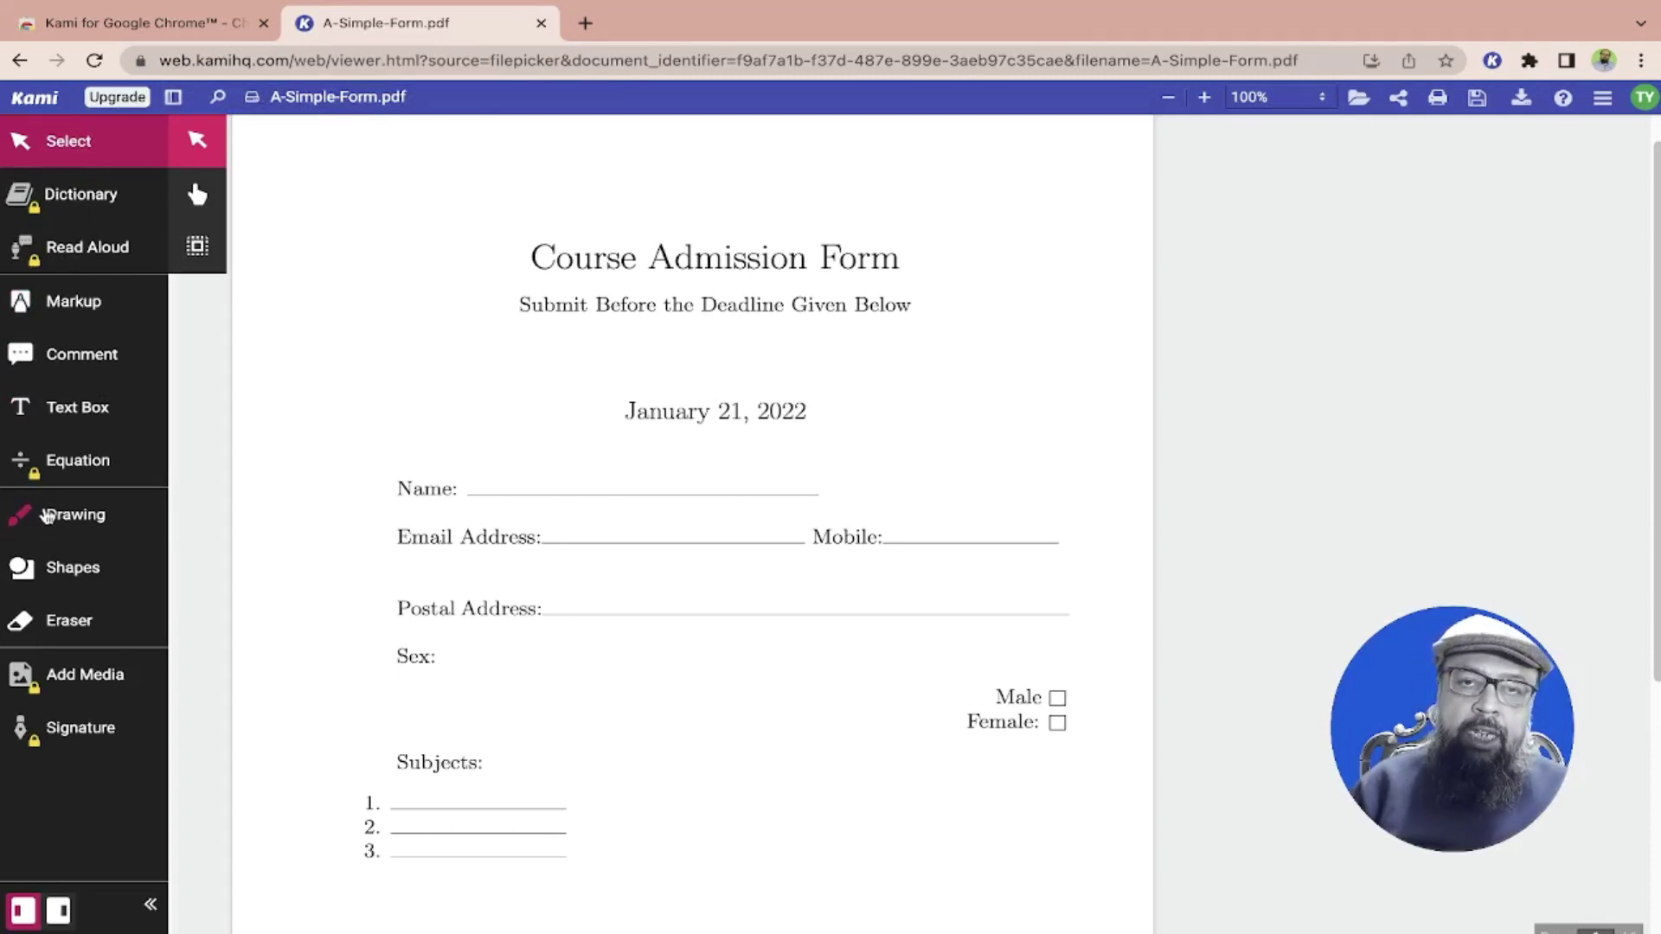
Add a text box with the applicant's full name on the Name line
click(76, 407)
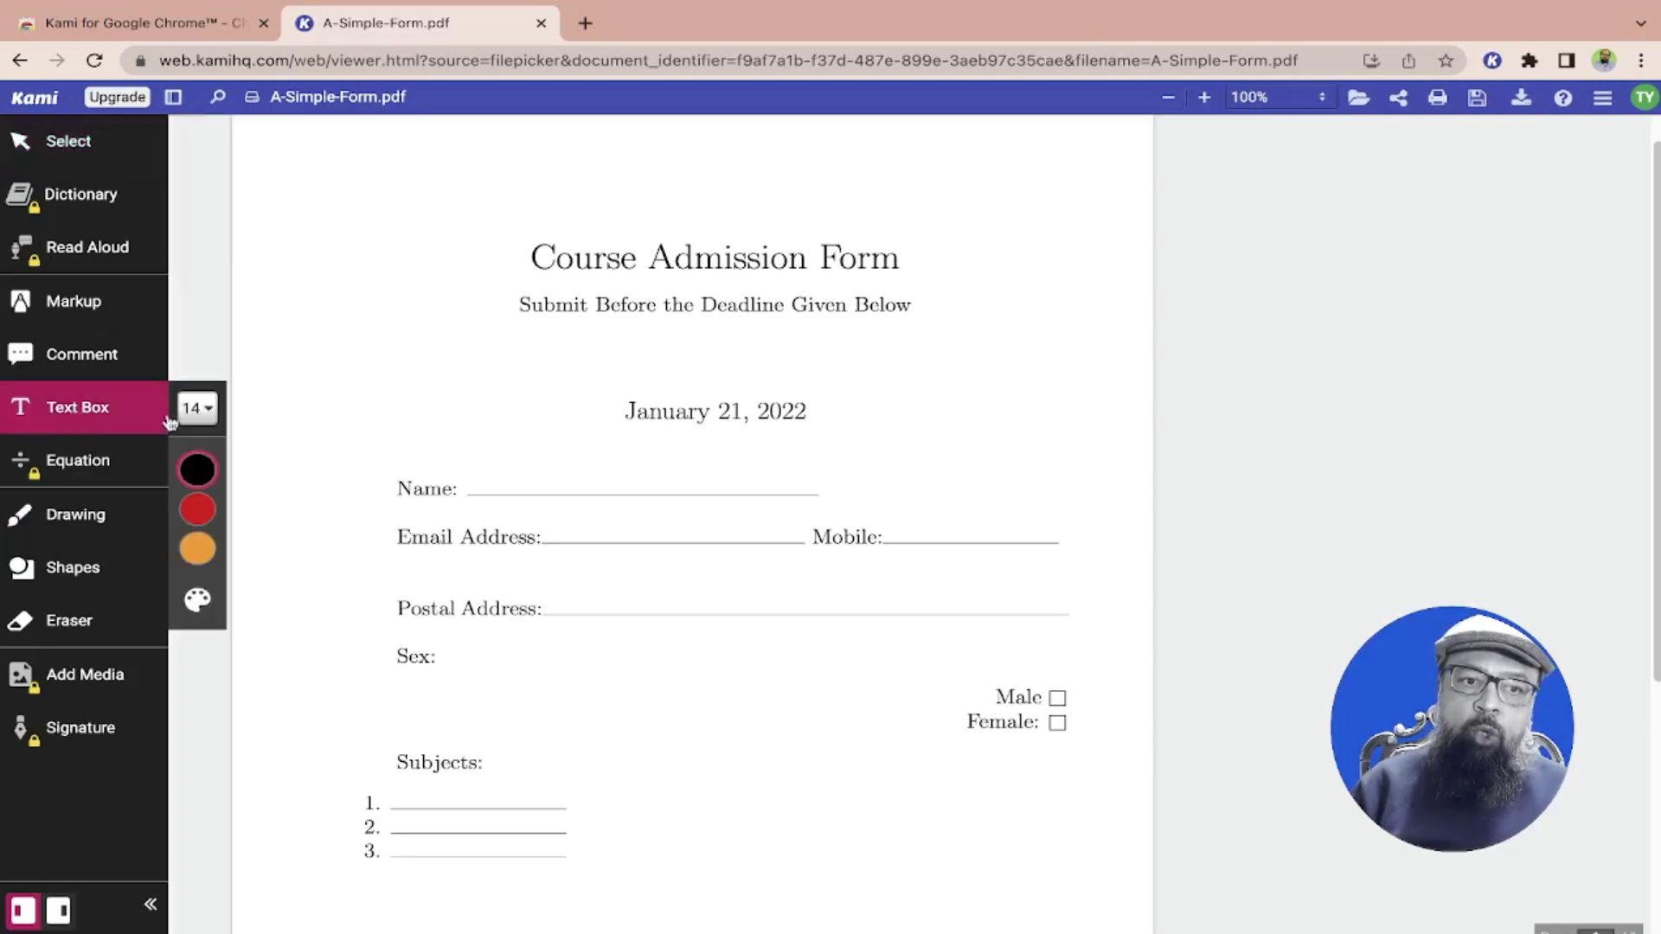
mouse_move(199, 474)
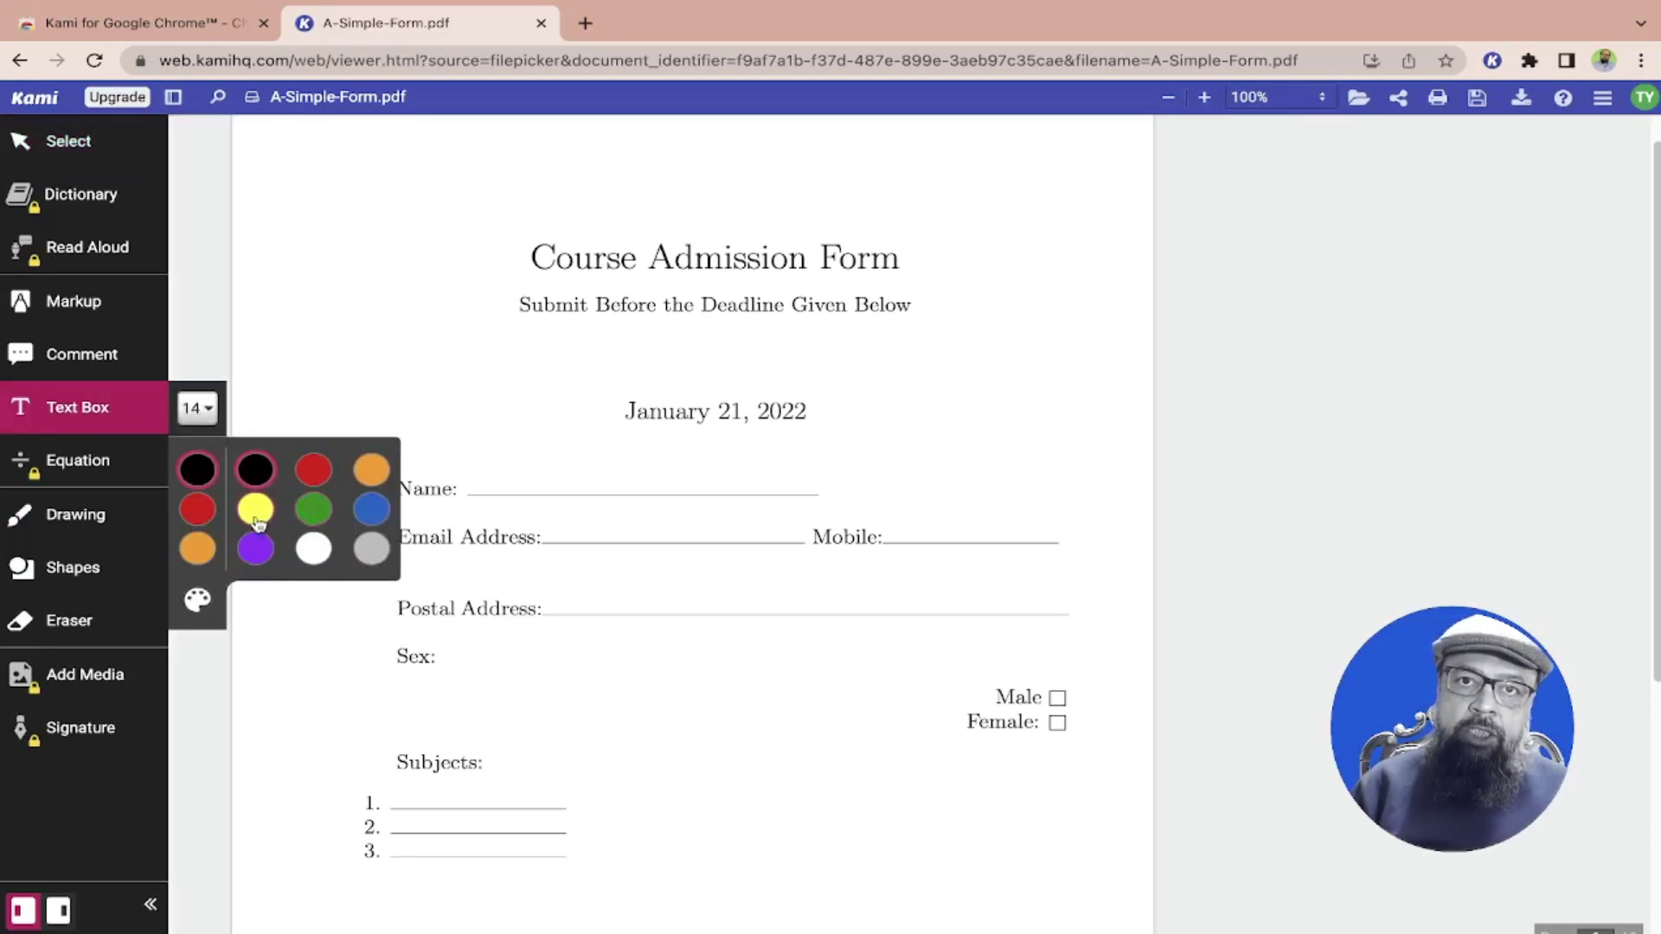
click(511, 471)
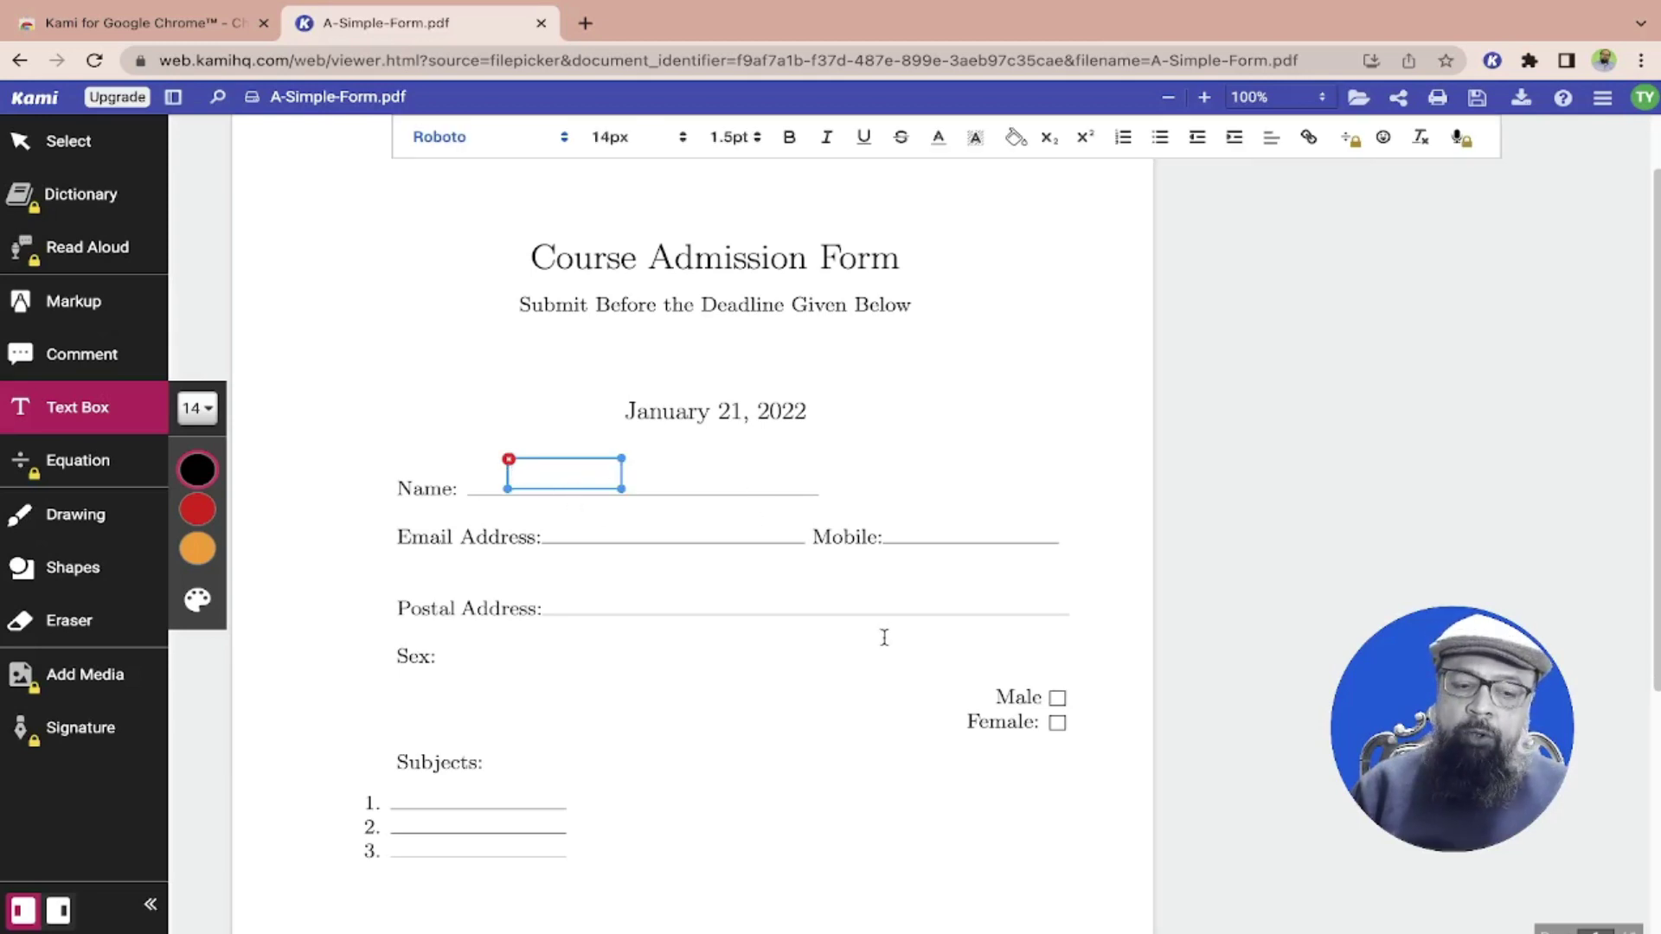
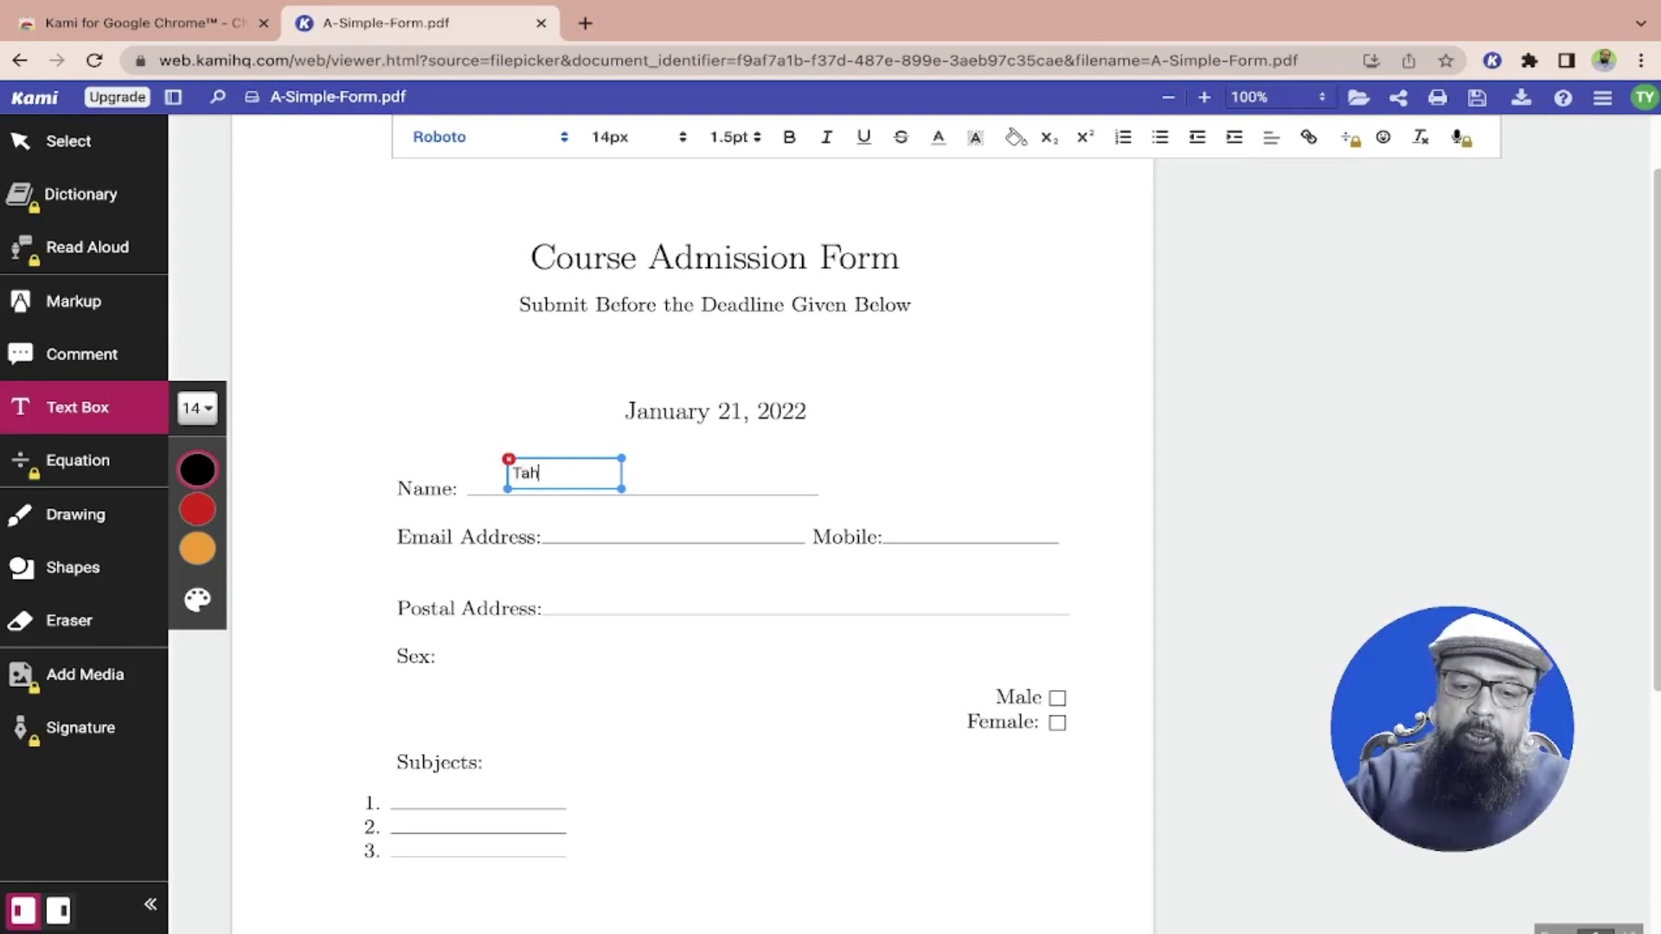
key(Escape)
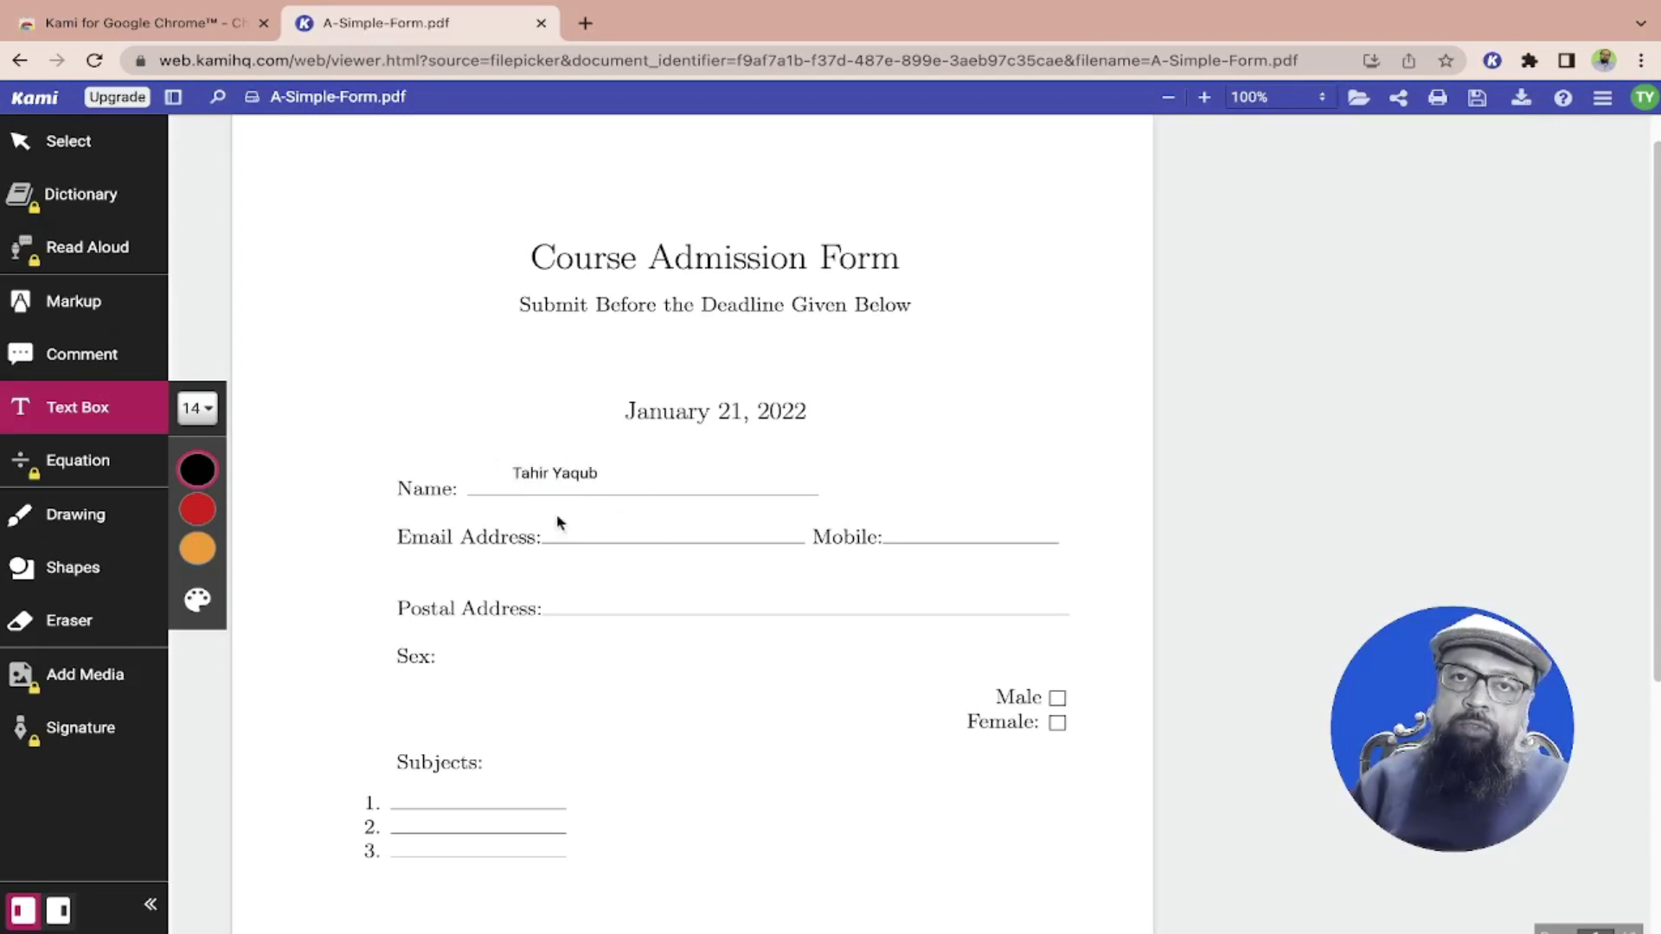
click(568, 470)
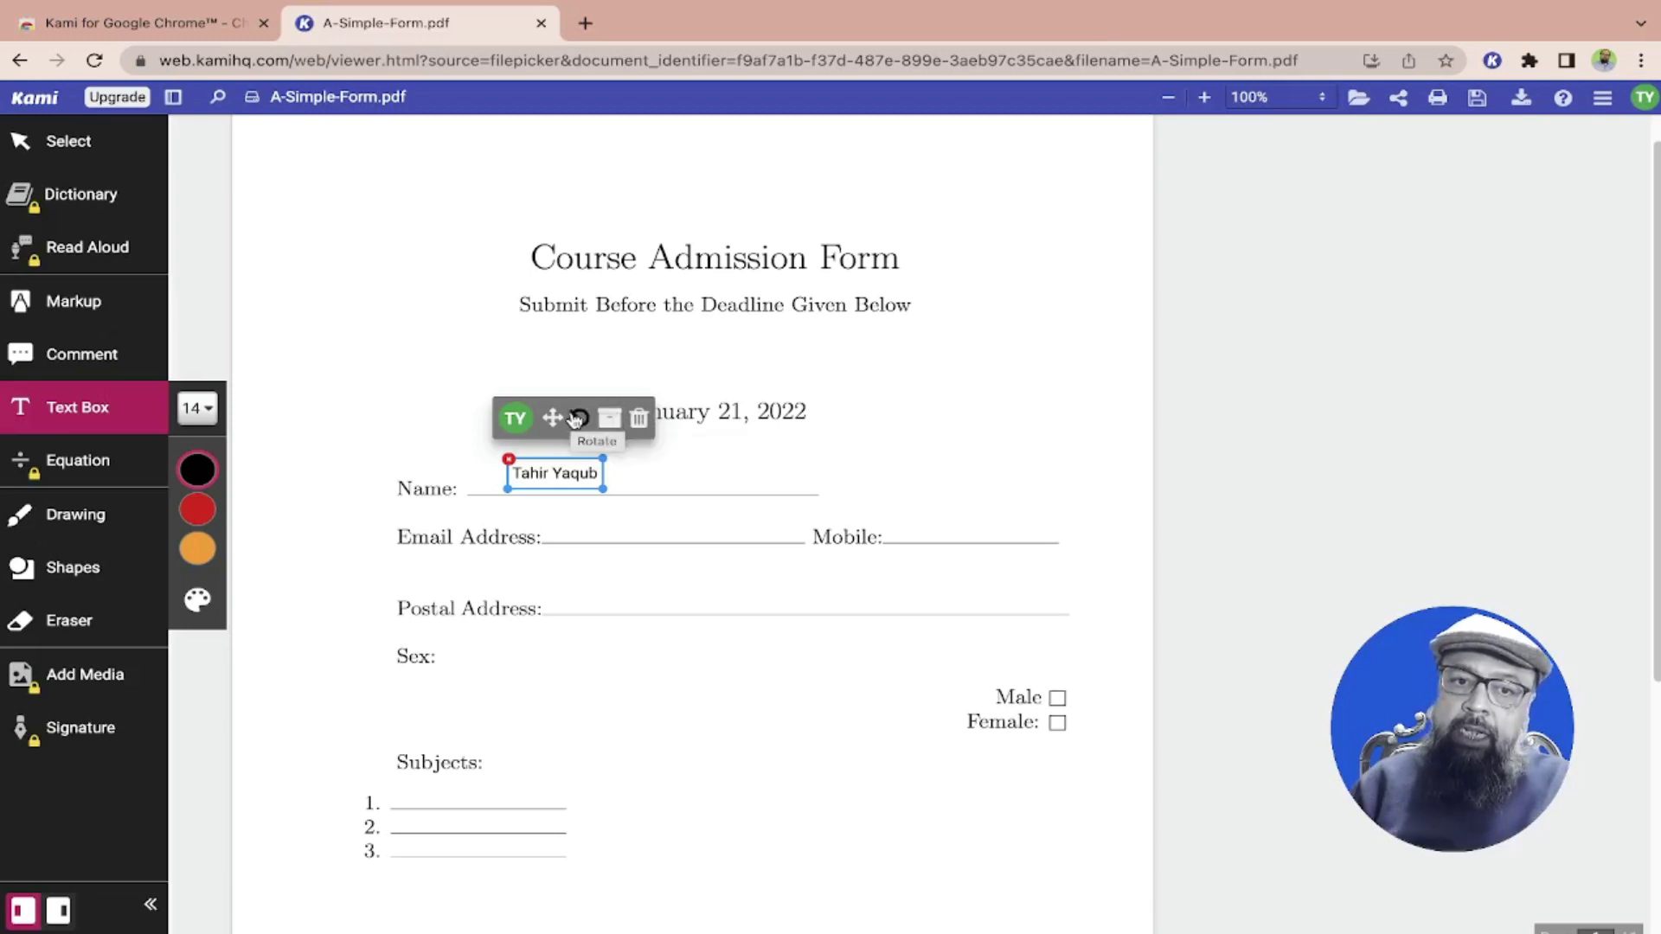
Place an X centred in the Male checkbox and discard the stray box
click(1052, 696)
text(X)
click(1121, 737)
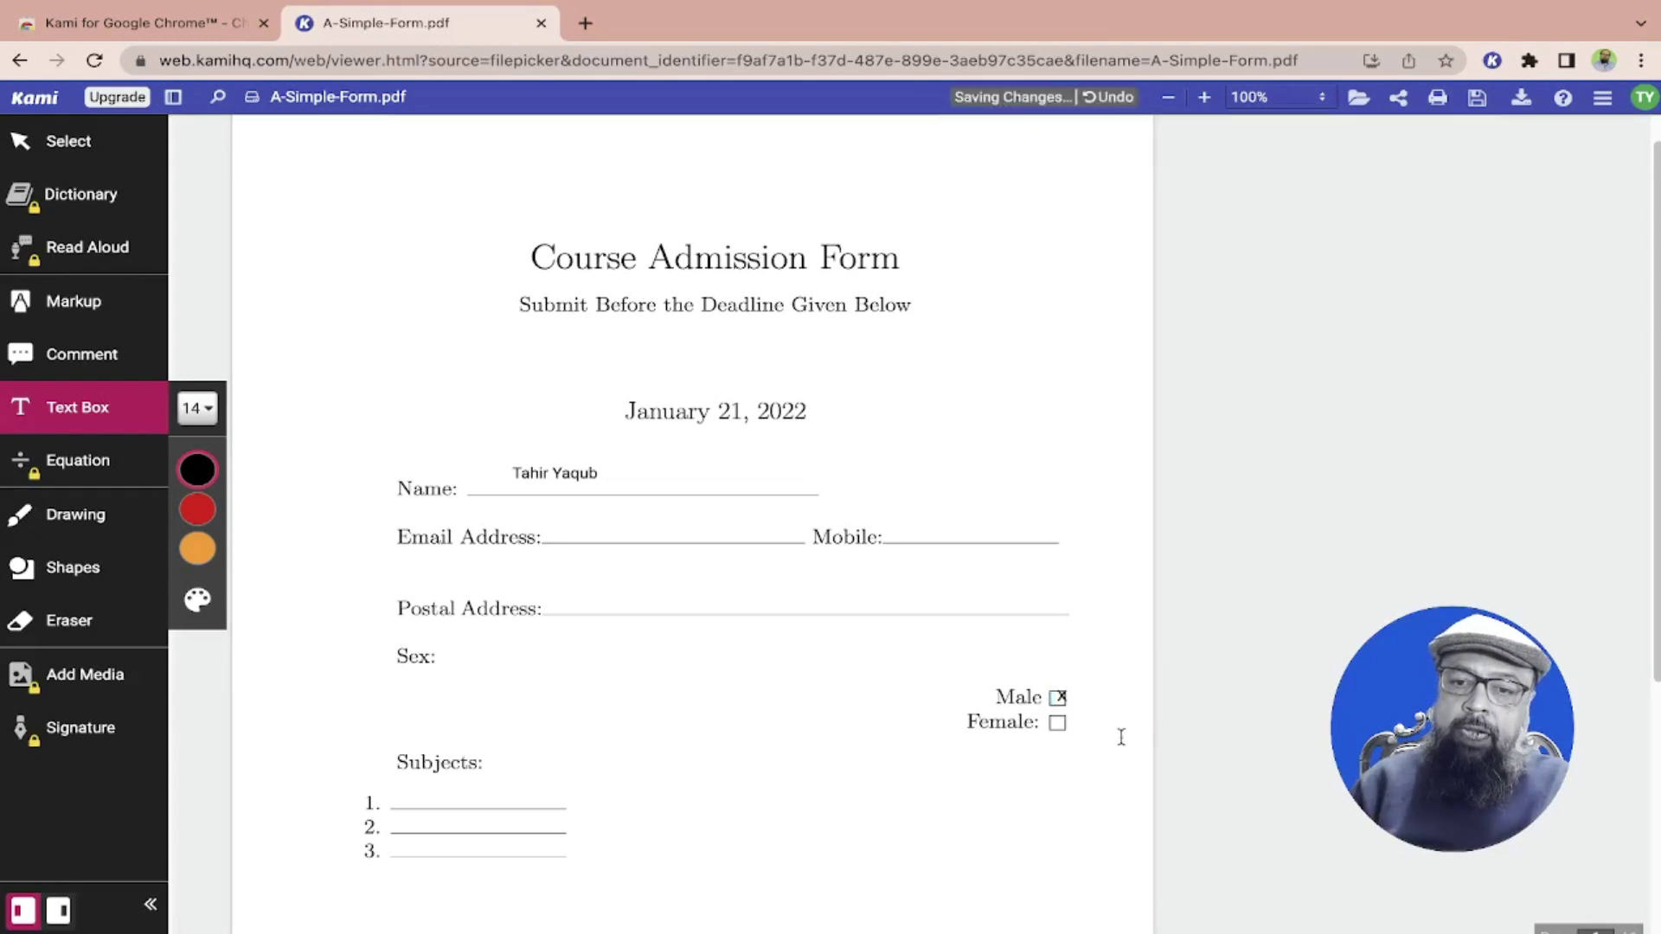
click(1088, 699)
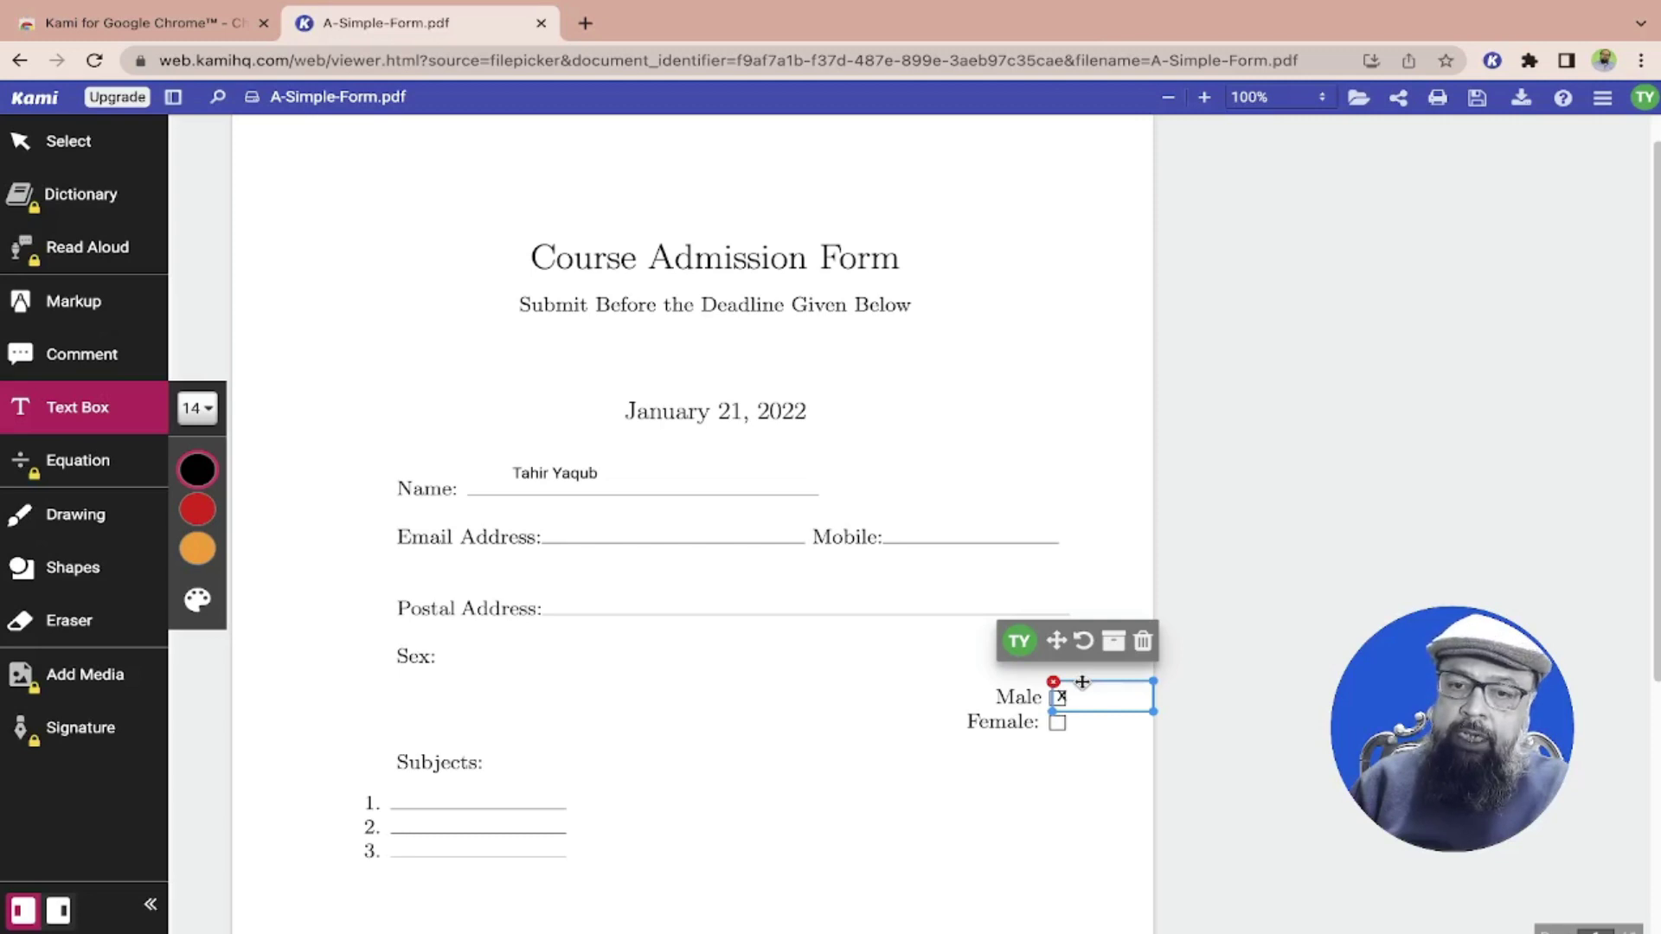
drag(1081, 683, 1077, 683)
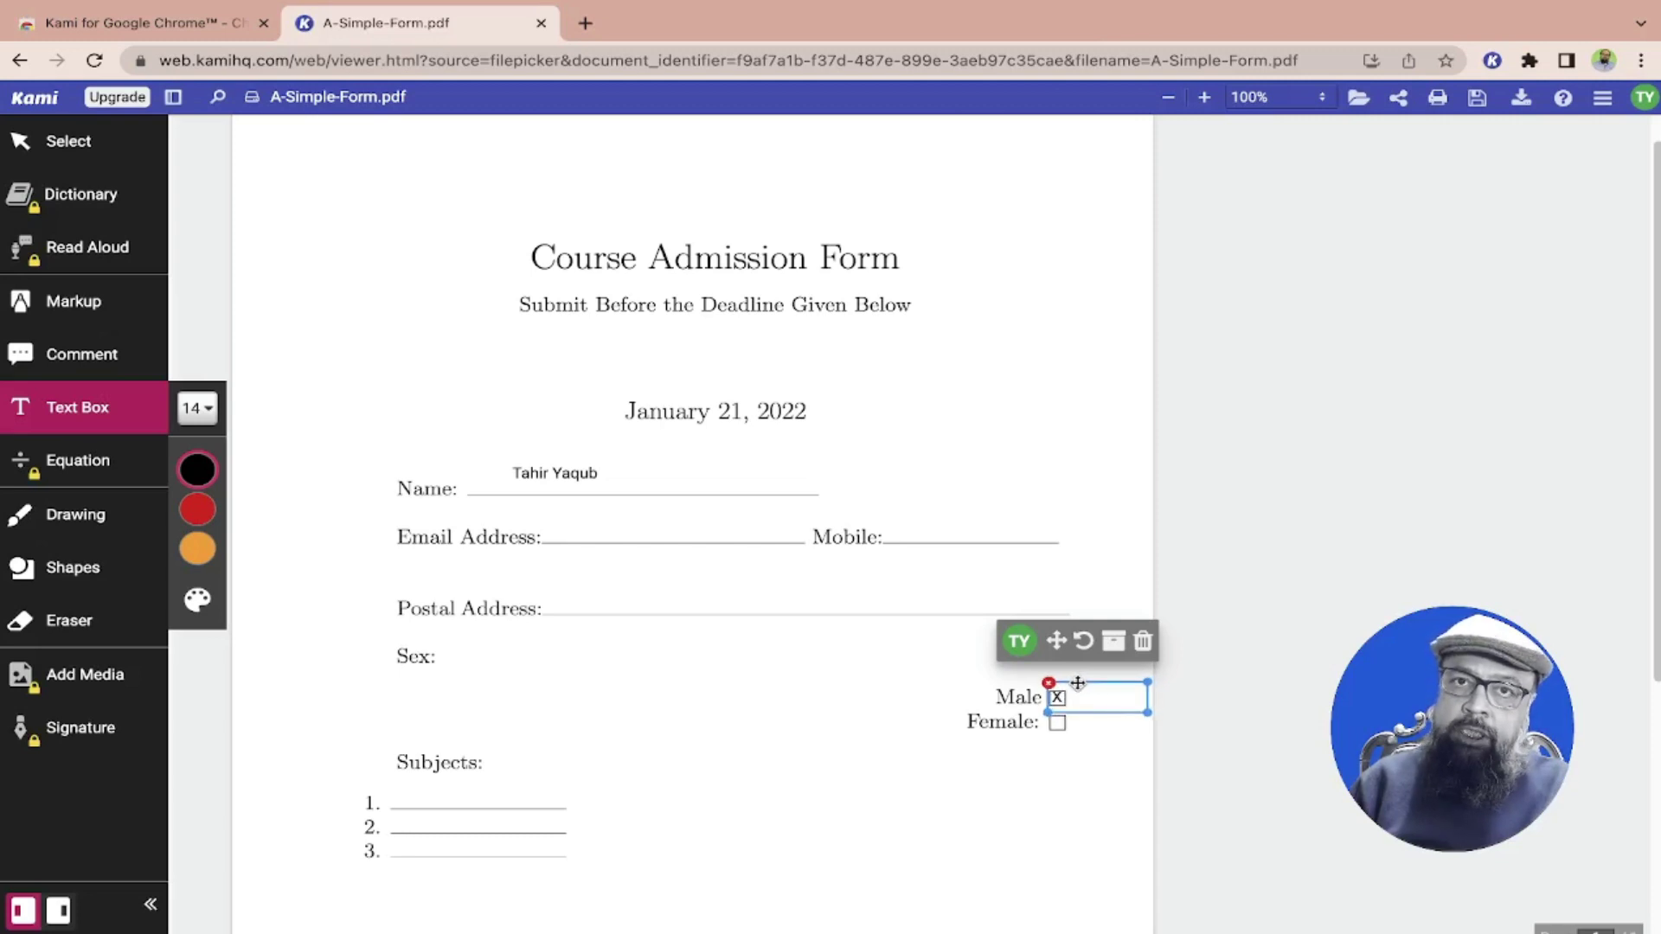
click(1093, 729)
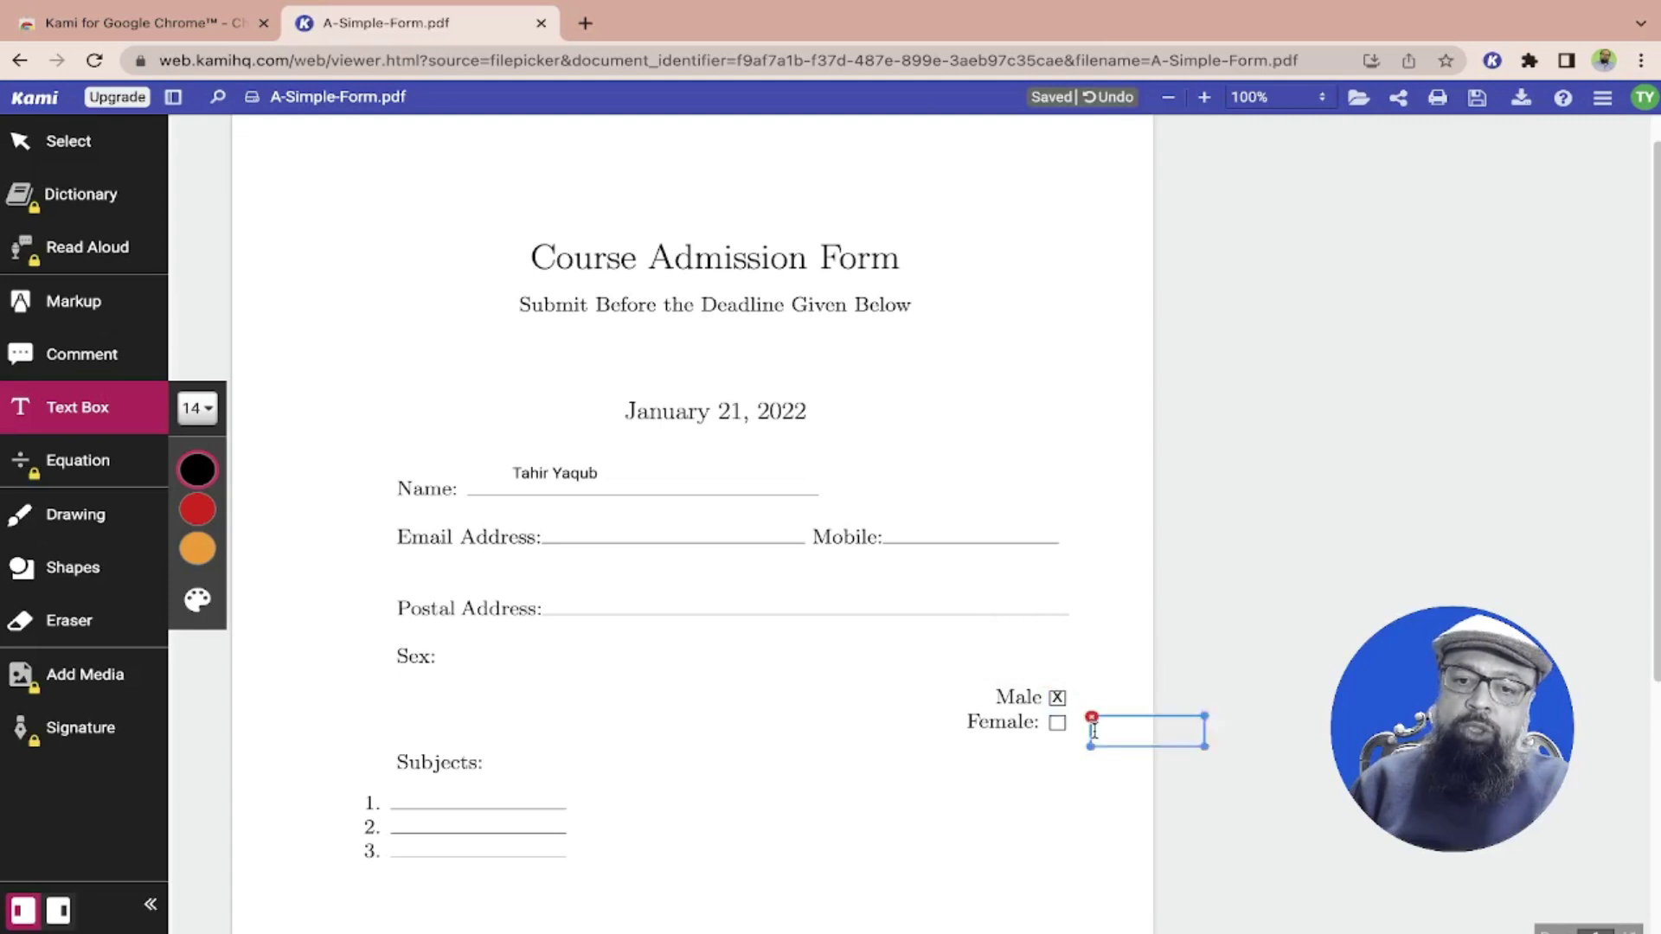
key(Escape)
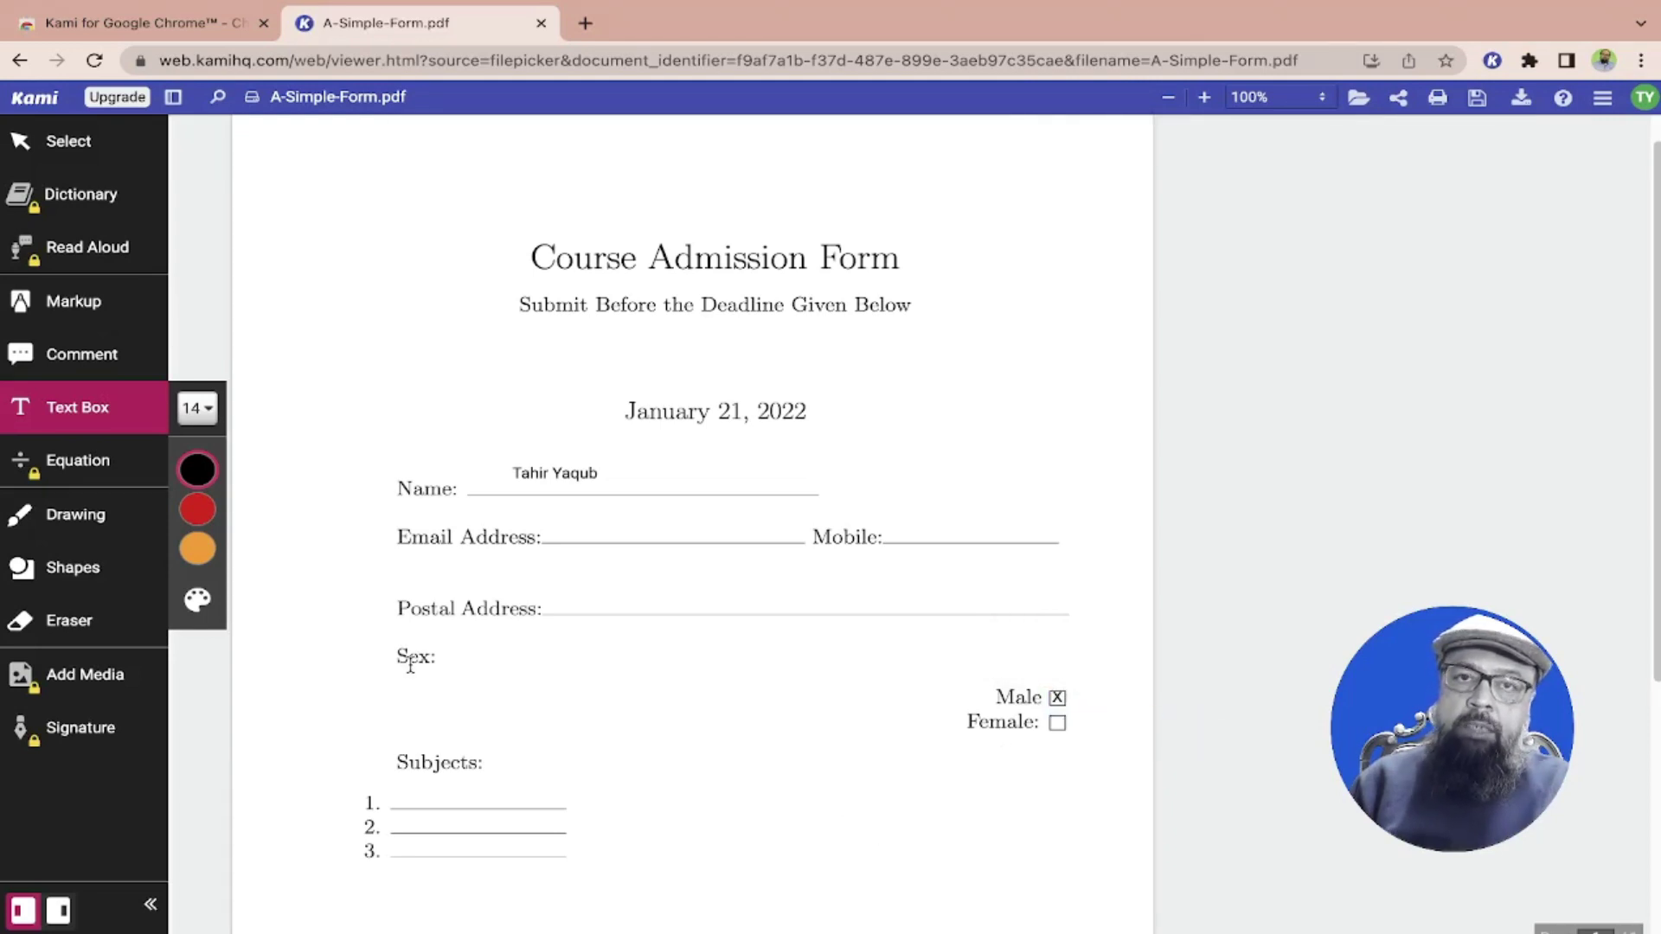
Draw a green leaf-shaped freehand loop around the date beside the Name line
click(74, 520)
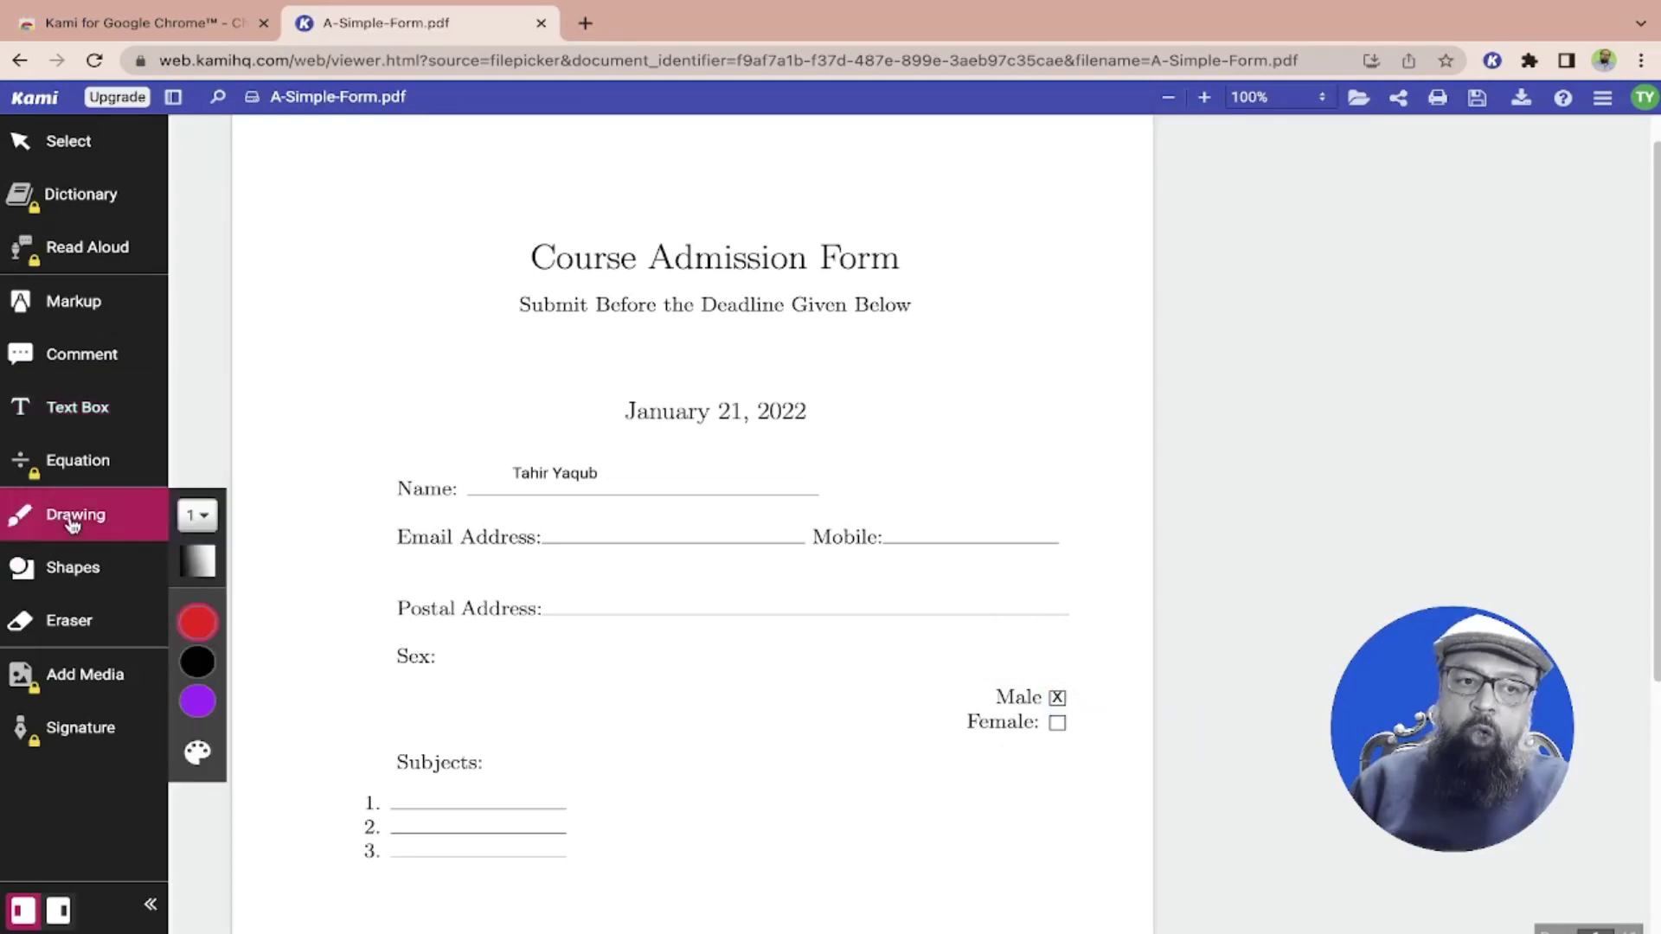
mouse_move(198, 622)
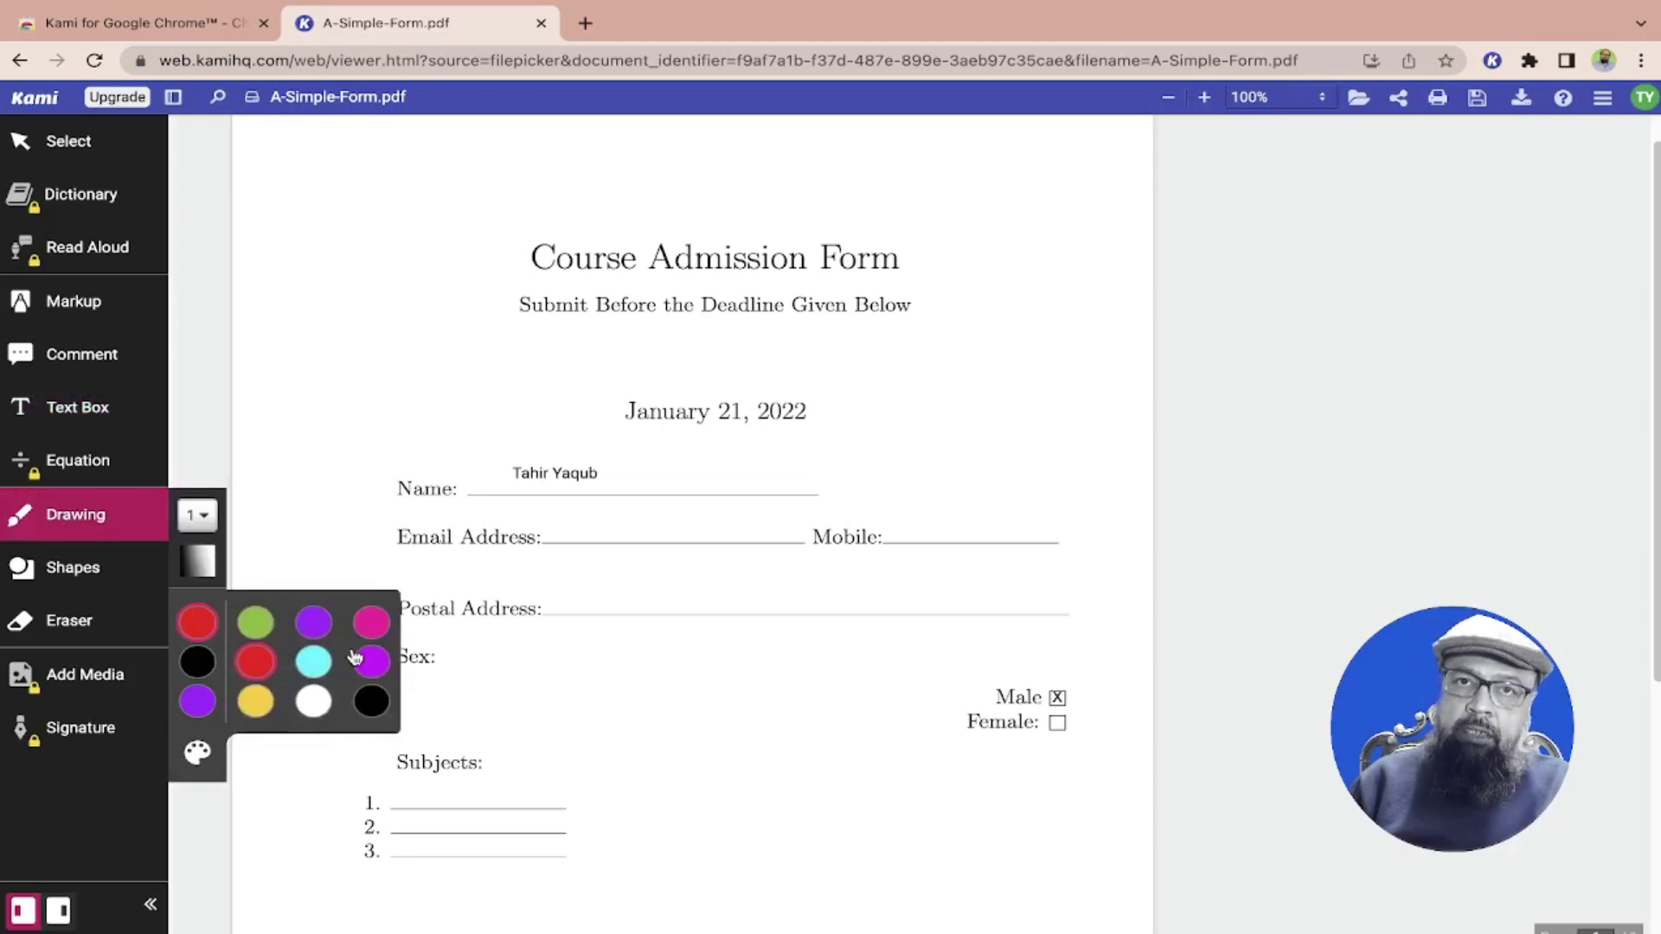
click(255, 622)
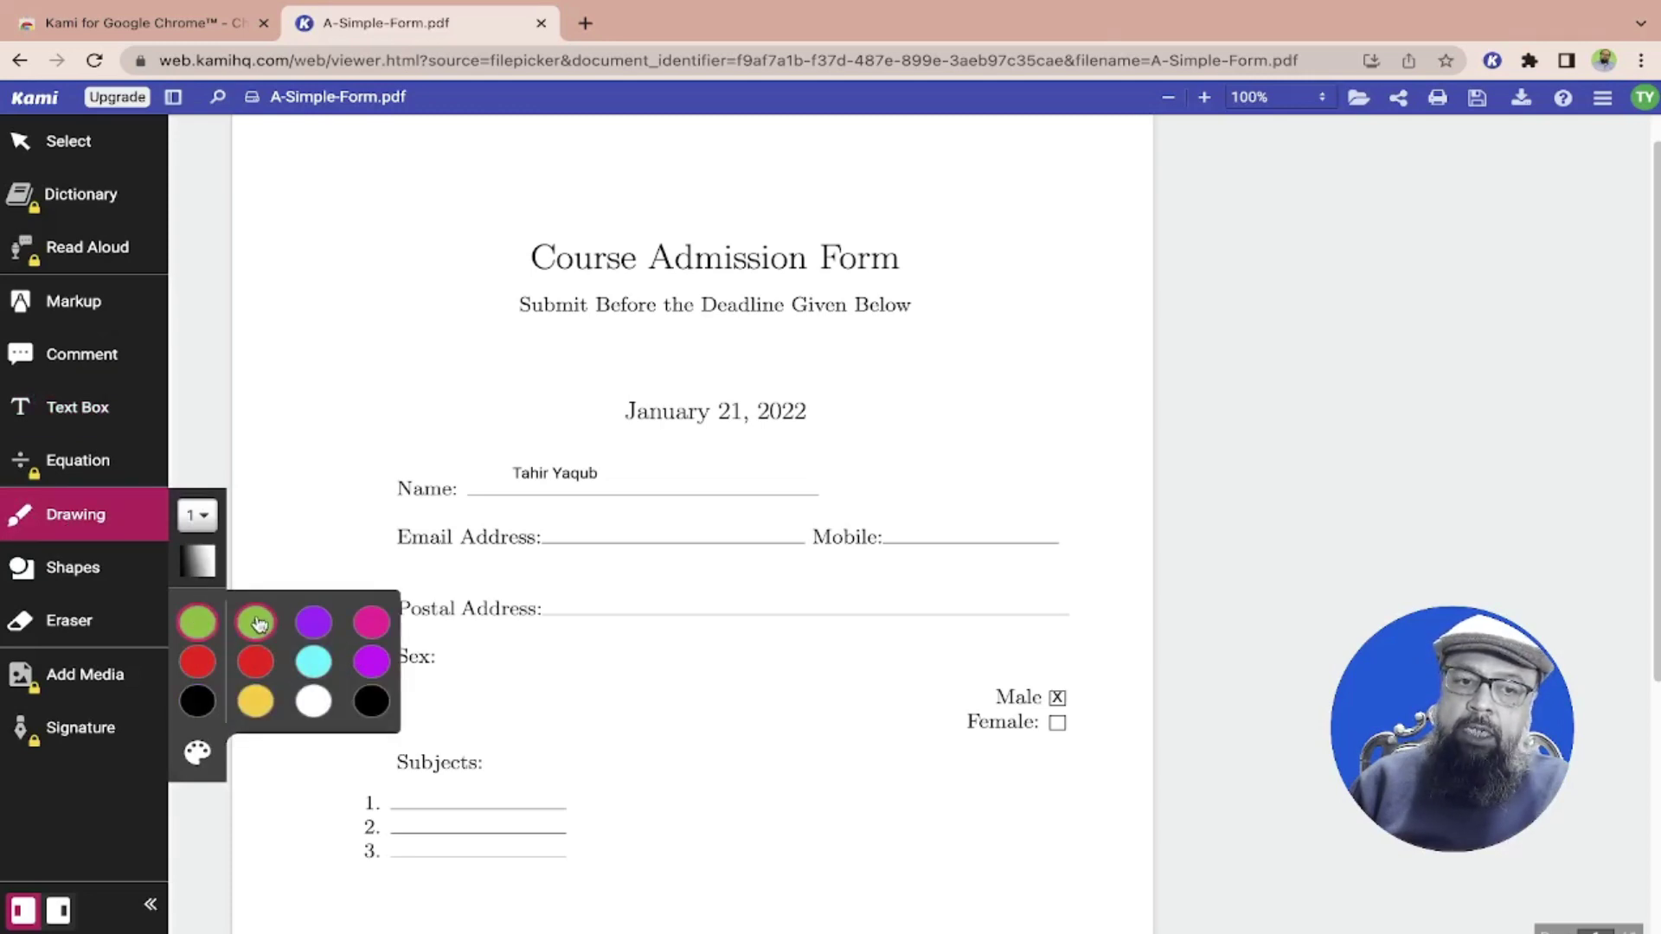
mouse_move(1007, 375)
mouse_down()
mouse_move(853, 355)
mouse_move(786, 523)
mouse_move(1013, 393)
mouse_move(908, 430)
mouse_up()
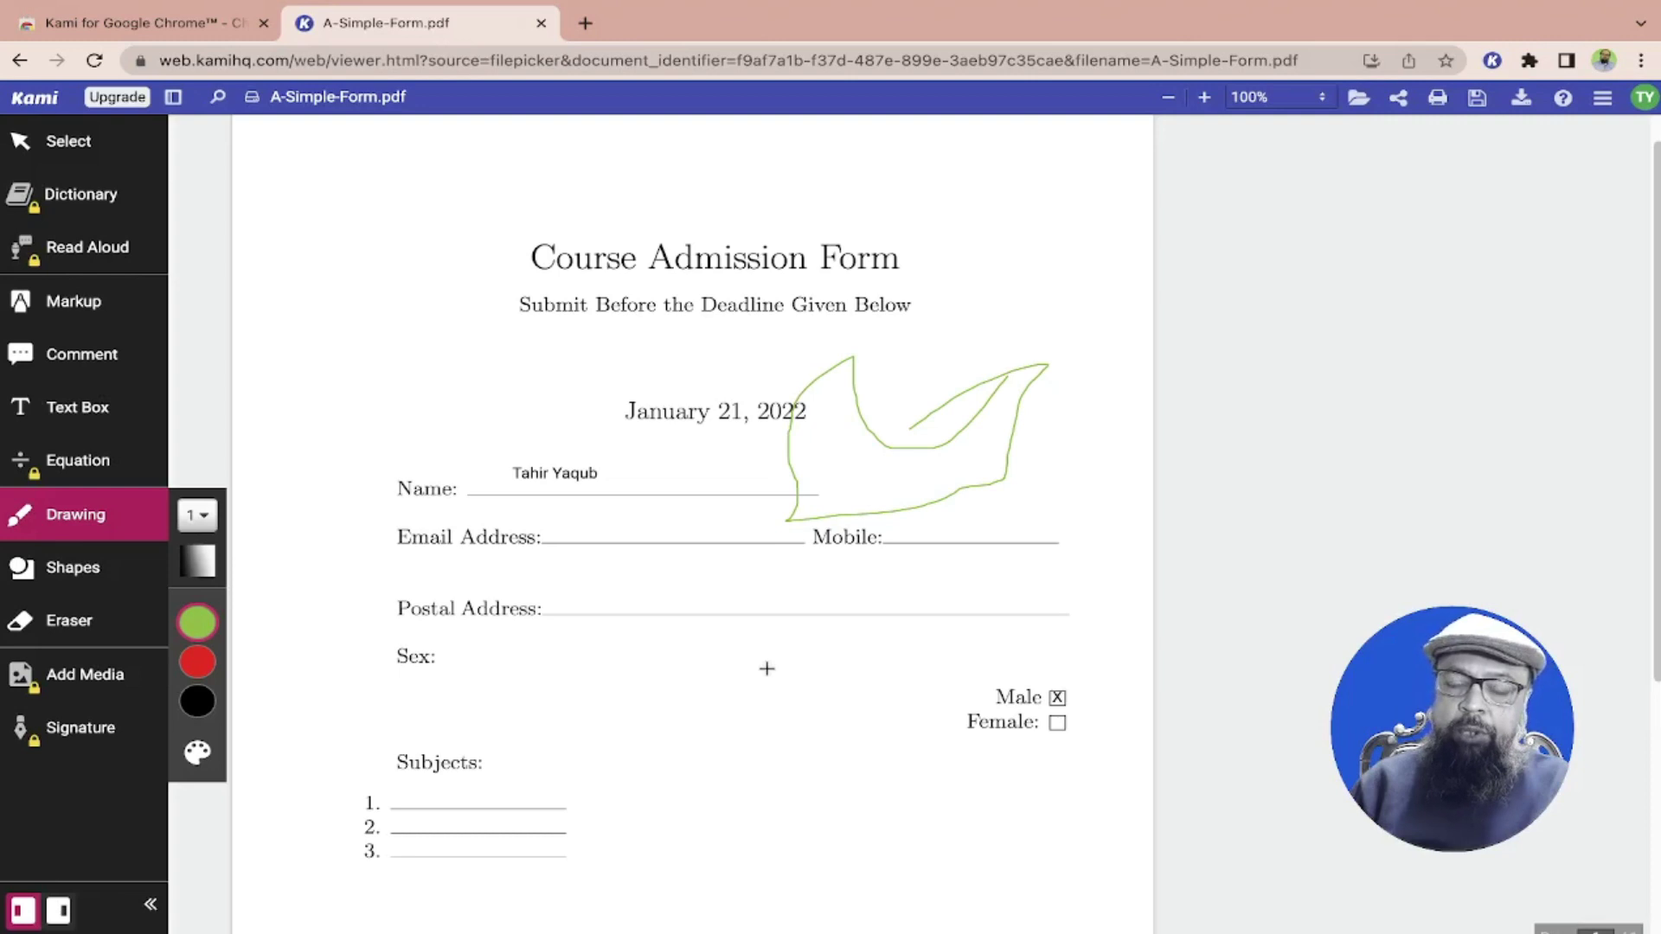
Erase the green loop and draw a black rectangle below the Sex label
click(88, 621)
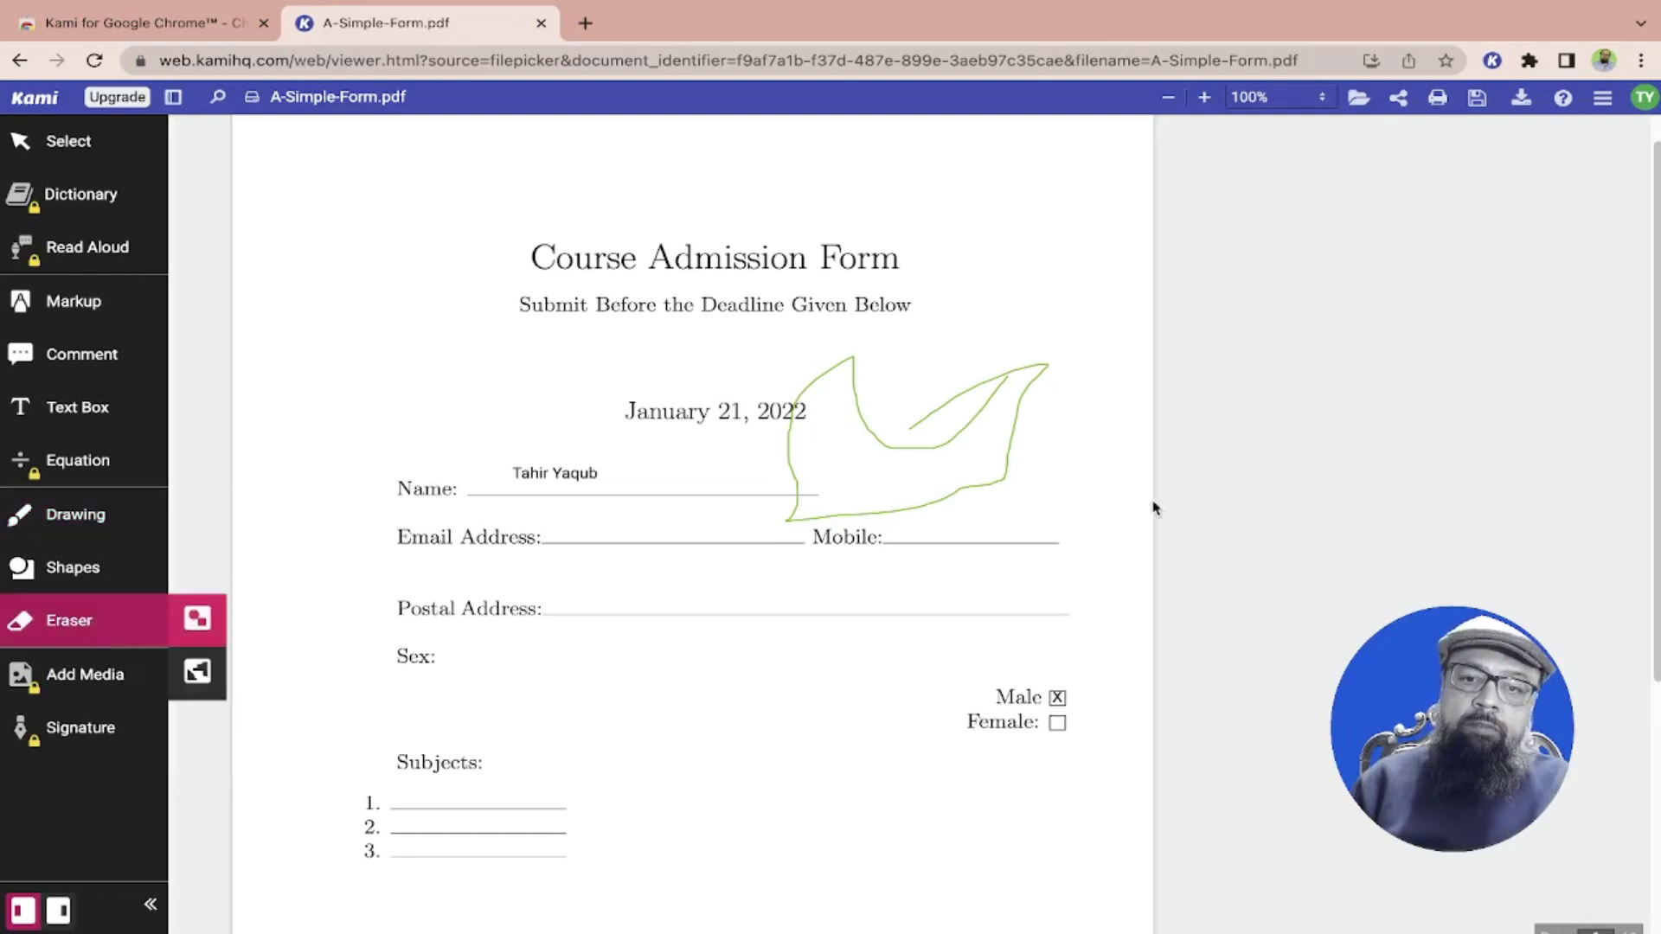
click(1025, 405)
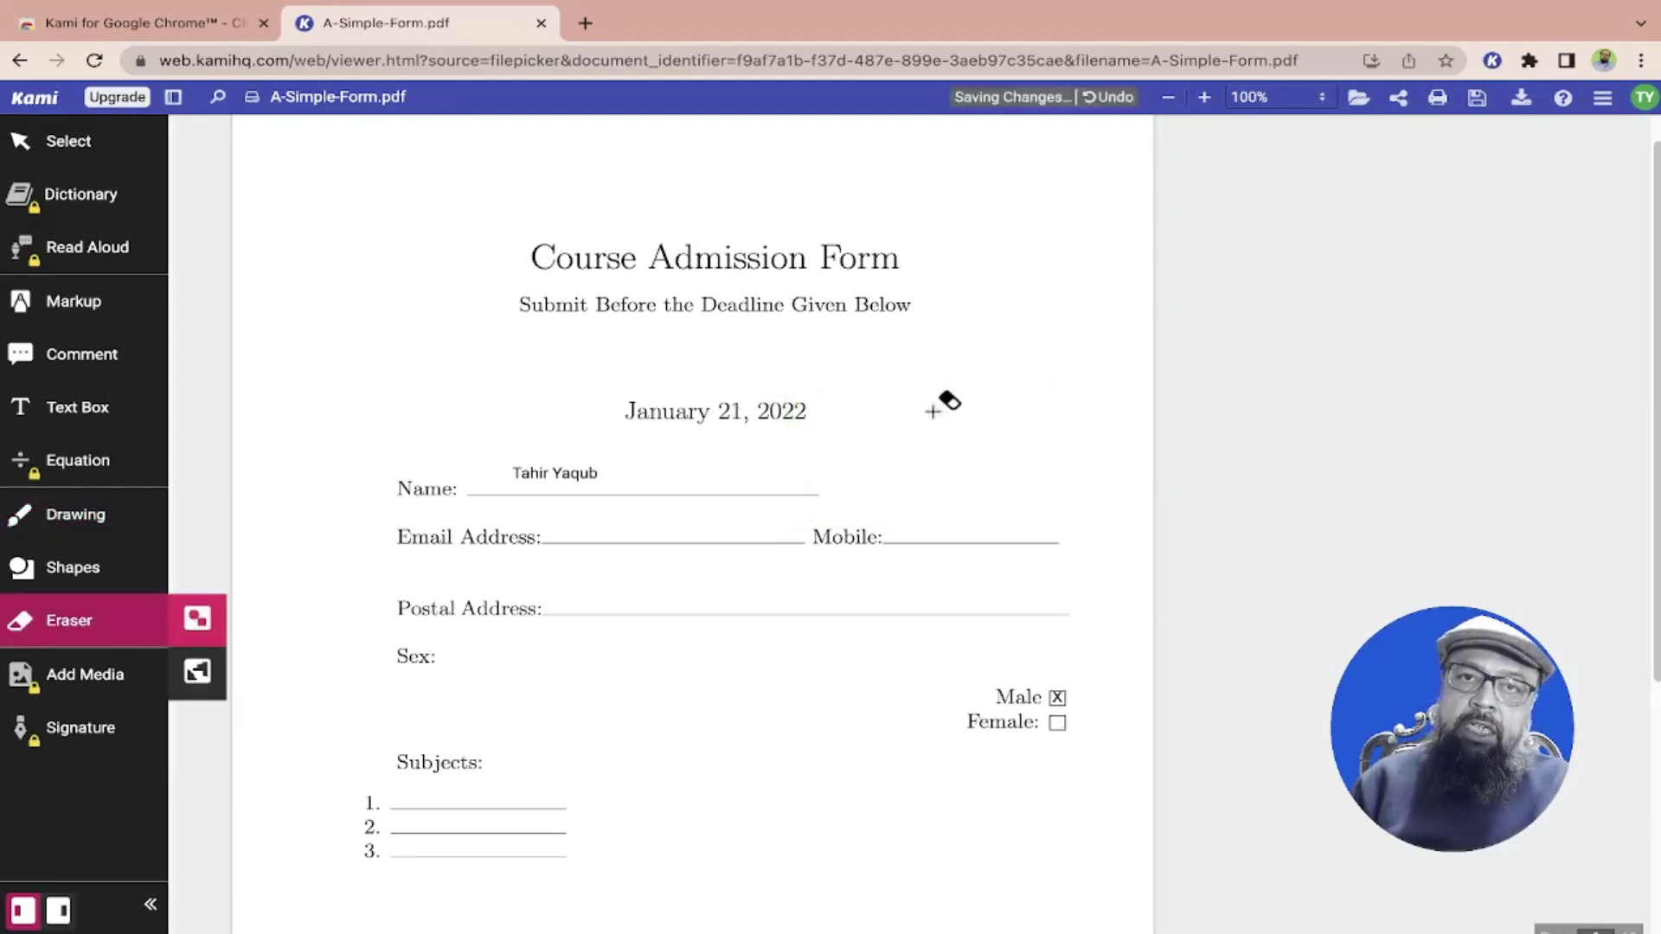
click(81, 575)
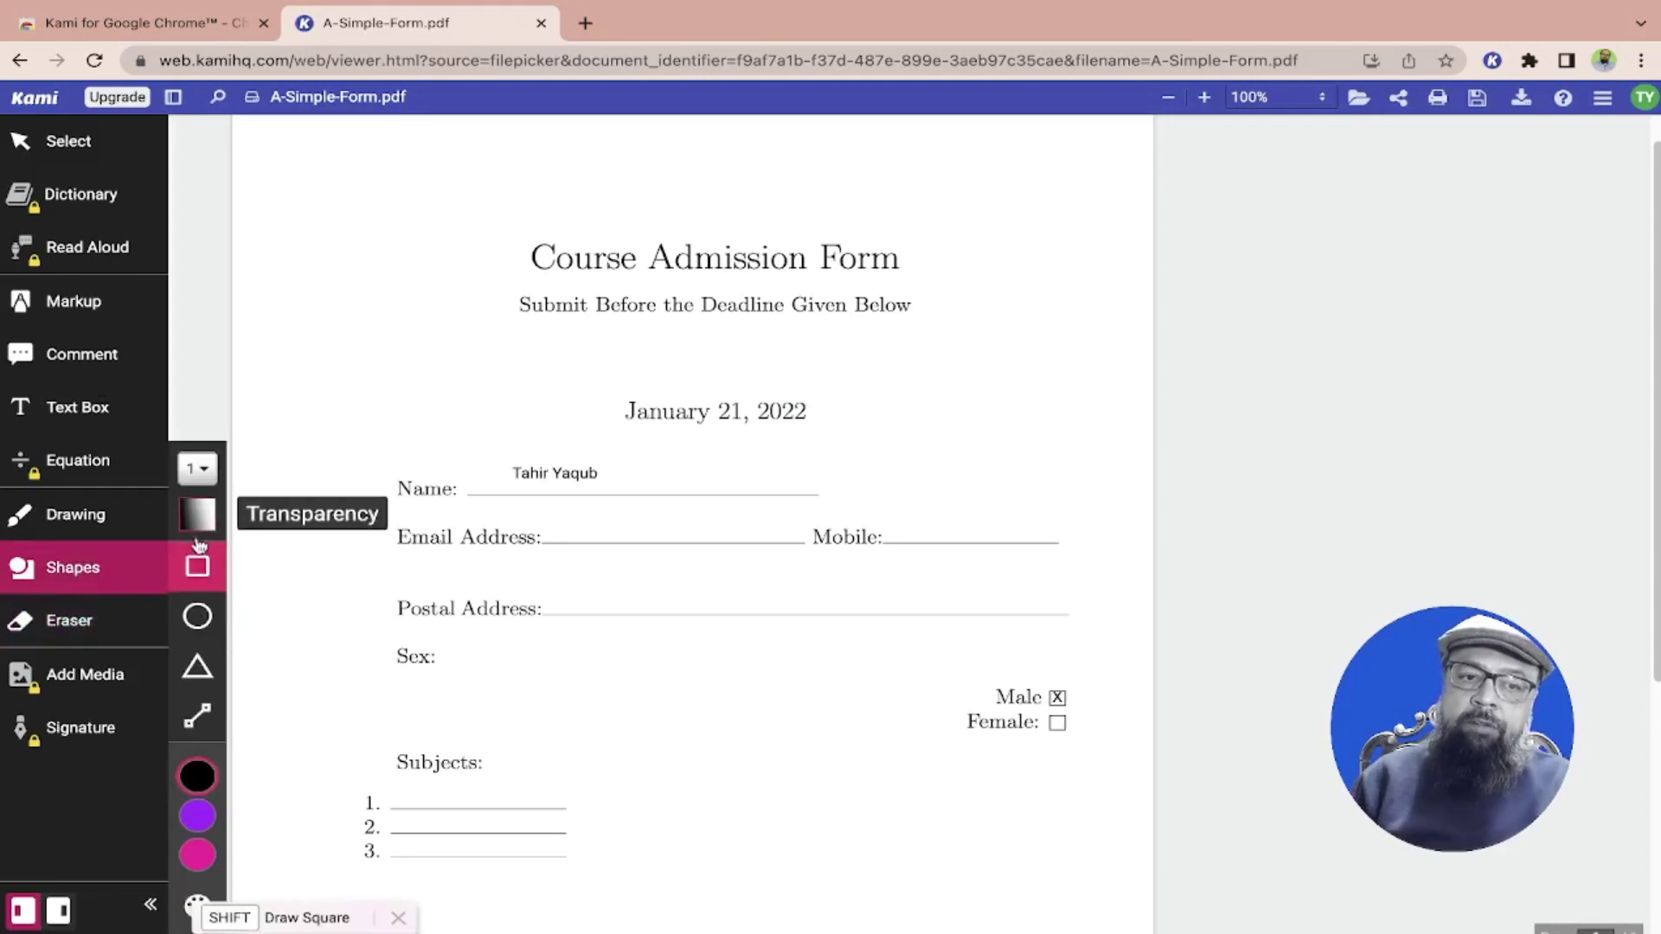
drag(608, 667, 826, 765)
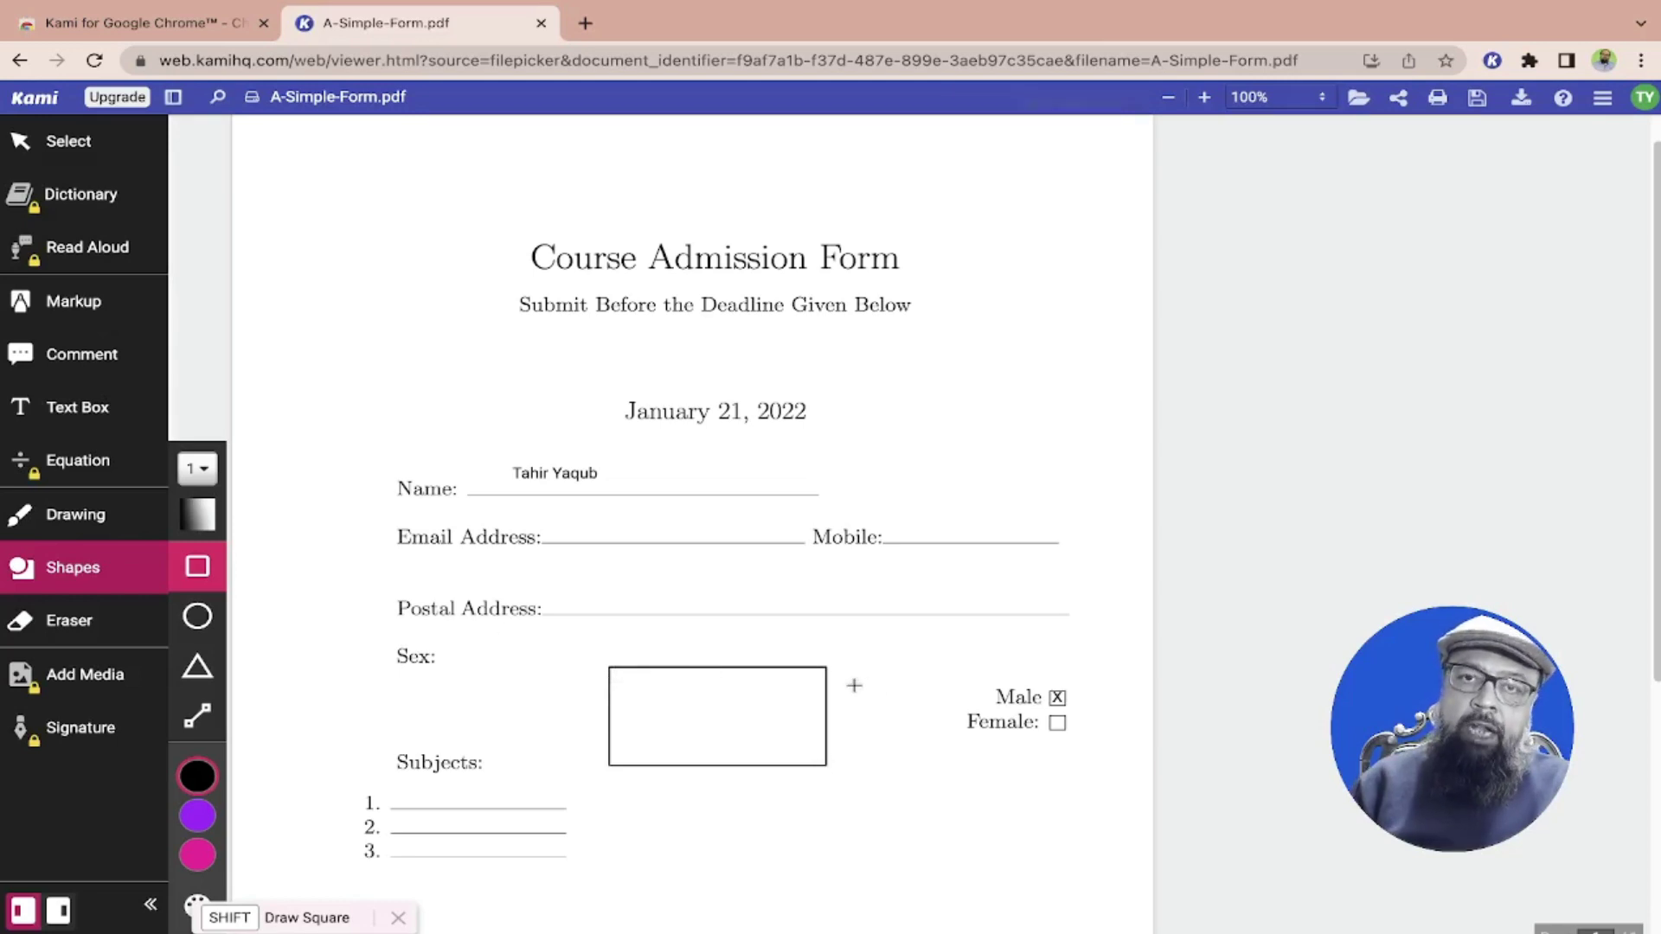
Post a comment reading 'Any Comment' pinned beside the Name line
click(91, 362)
click(651, 468)
scroll(653, 372, down, 2)
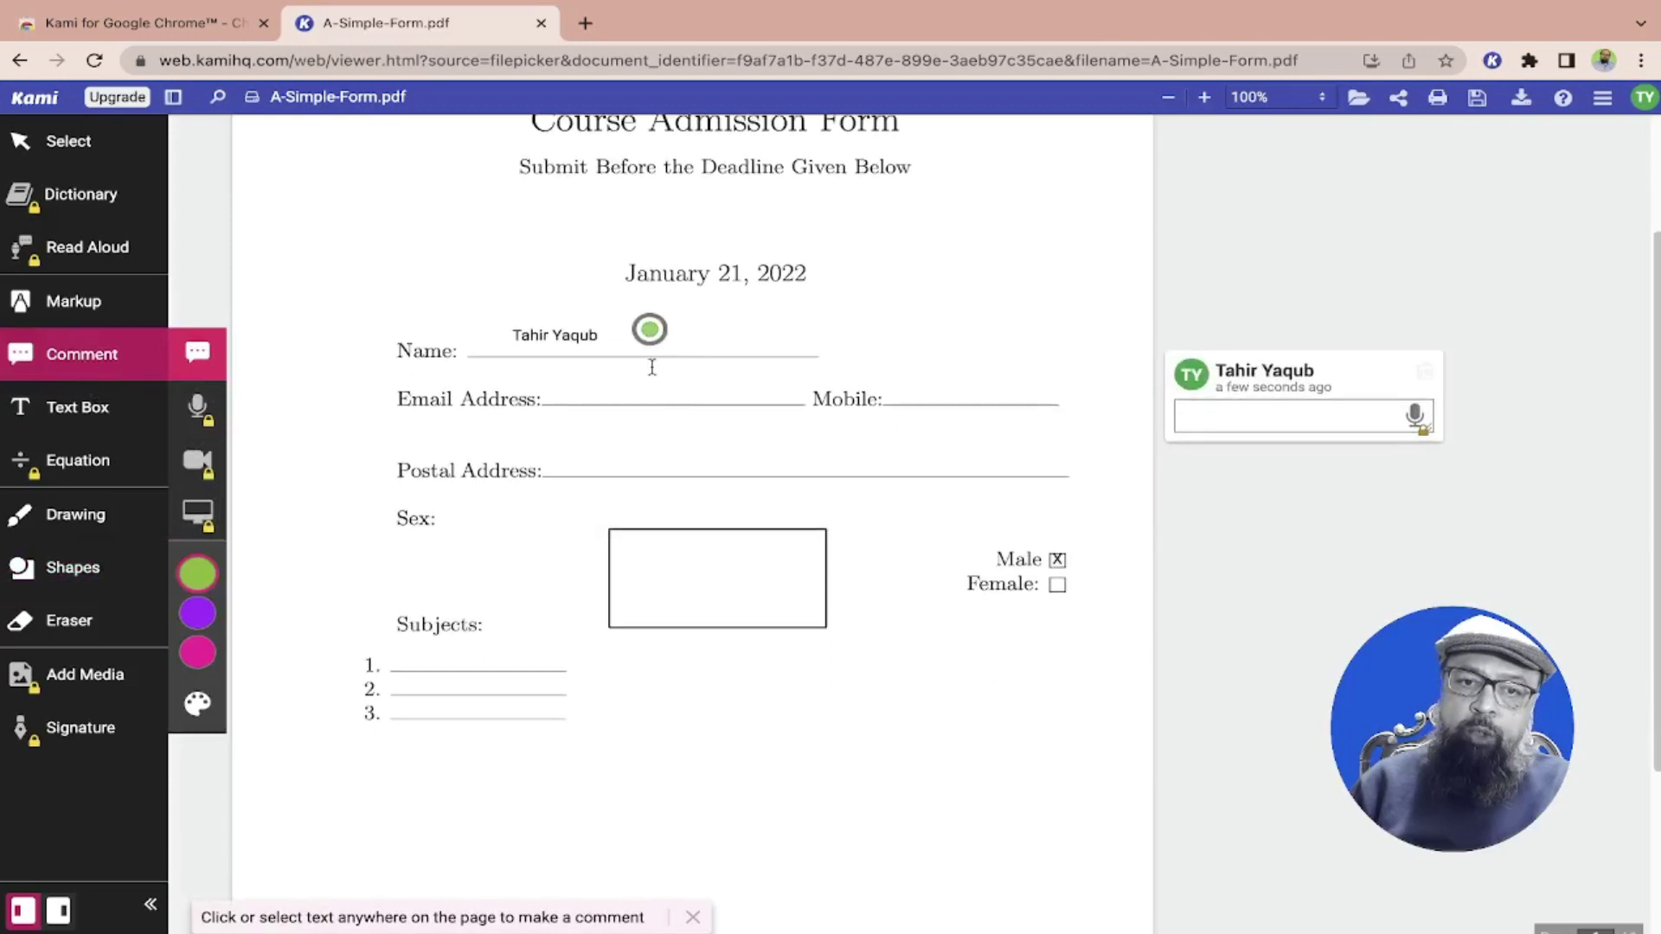
click(595, 343)
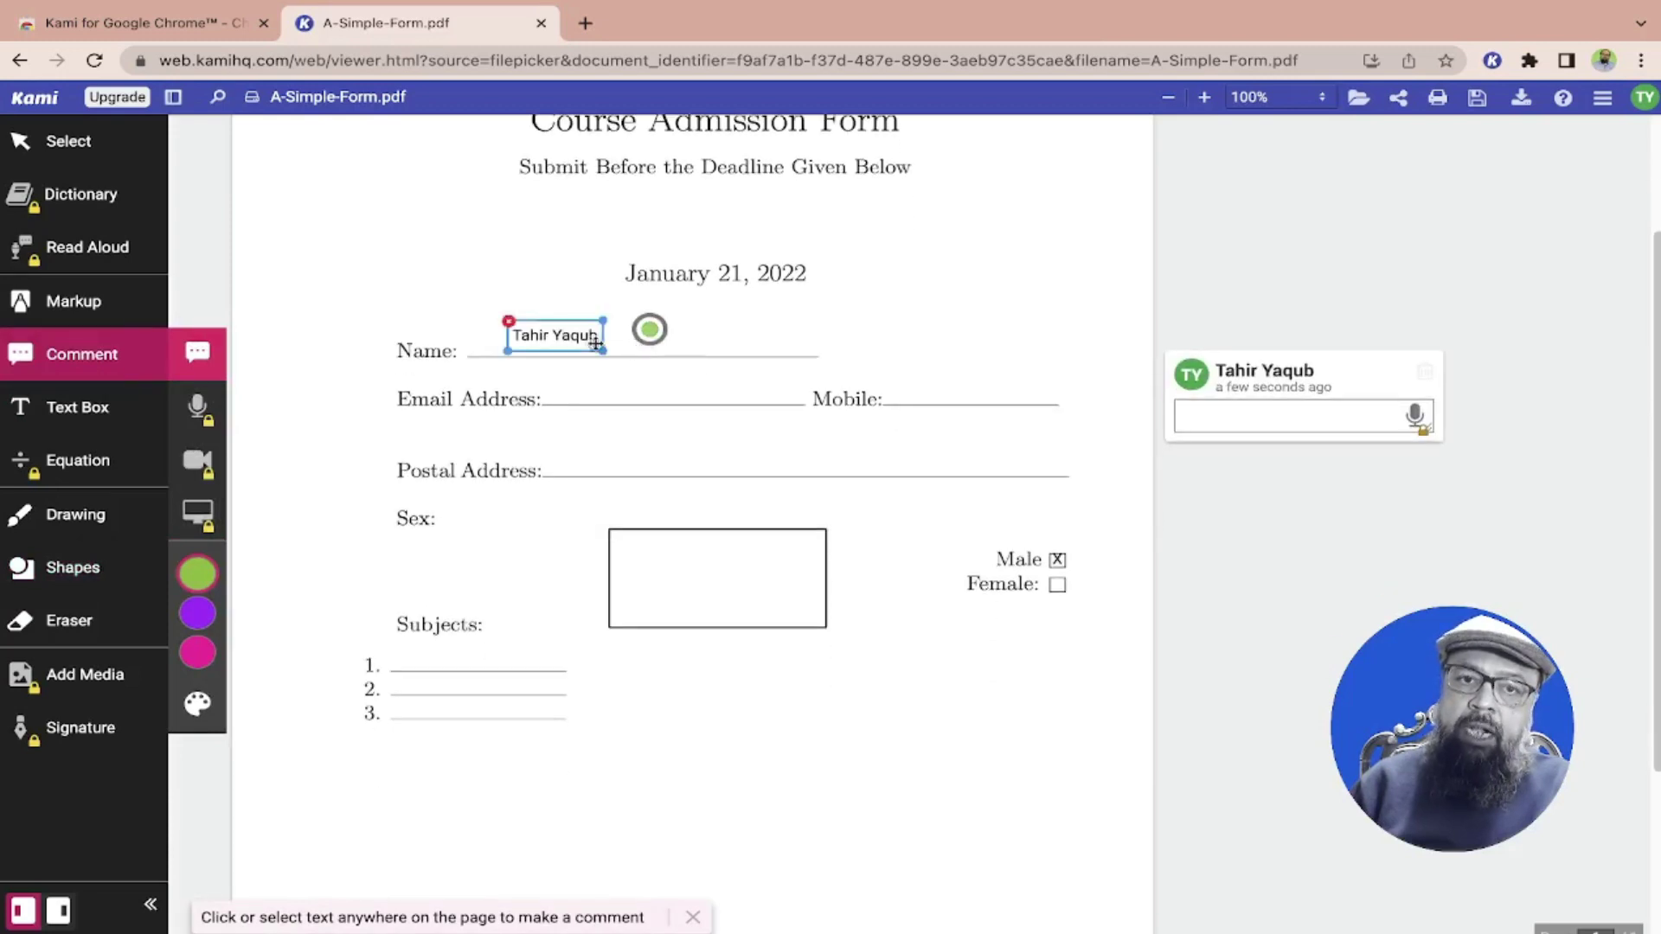
click(1261, 424)
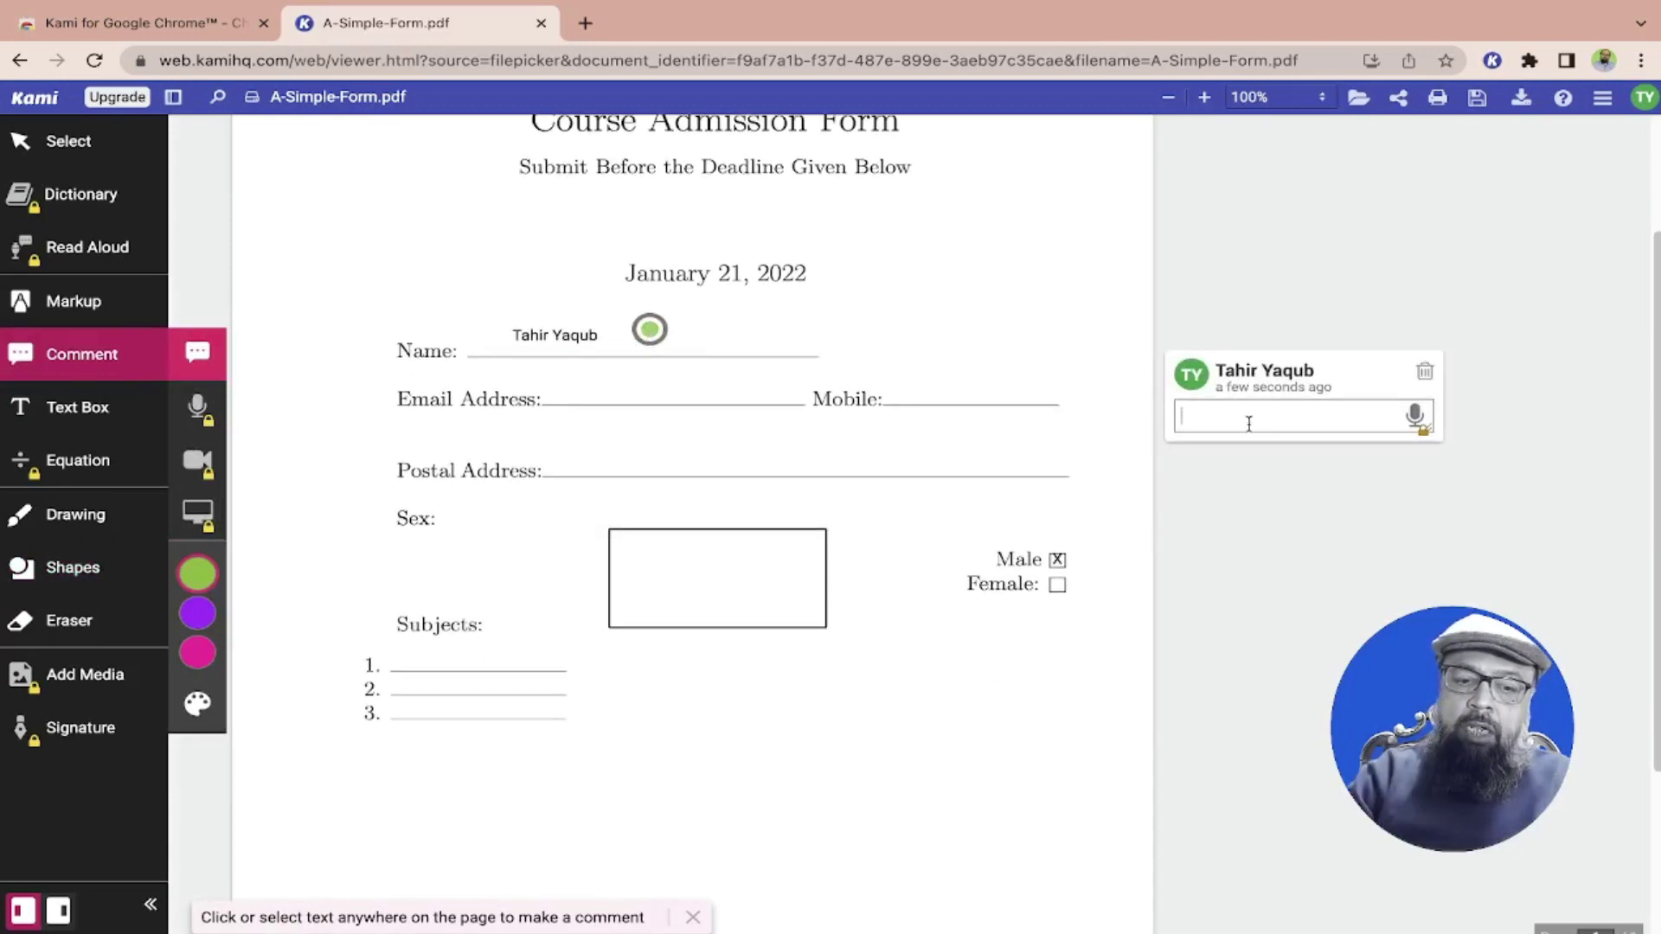
text(Any)
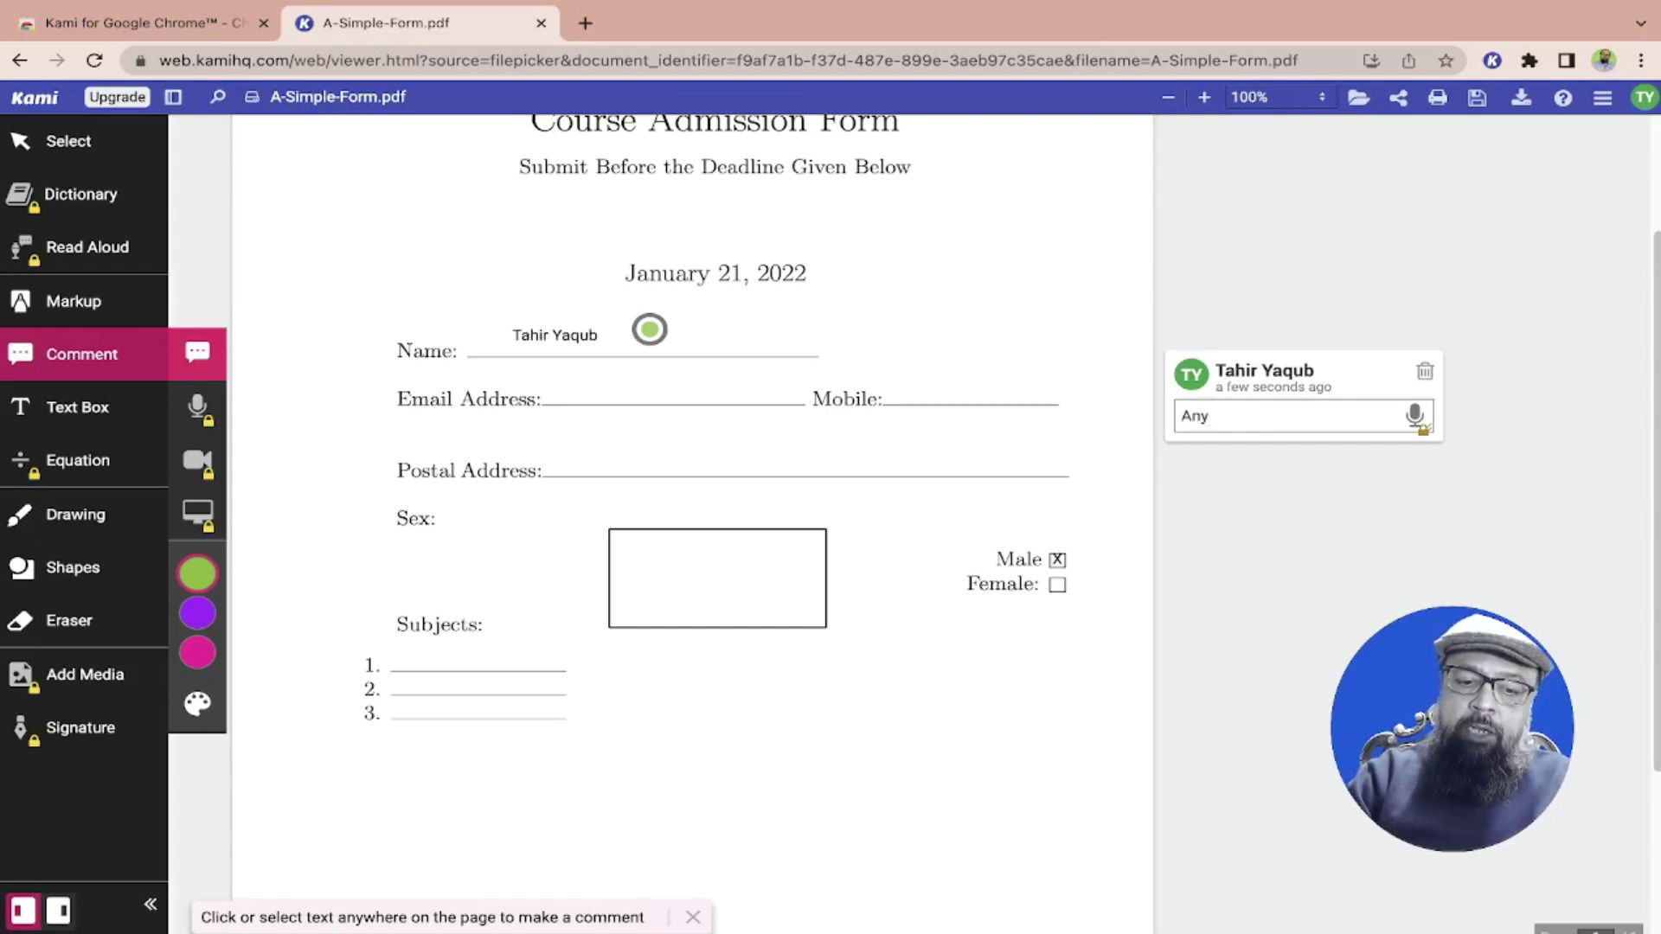
text( Comment)
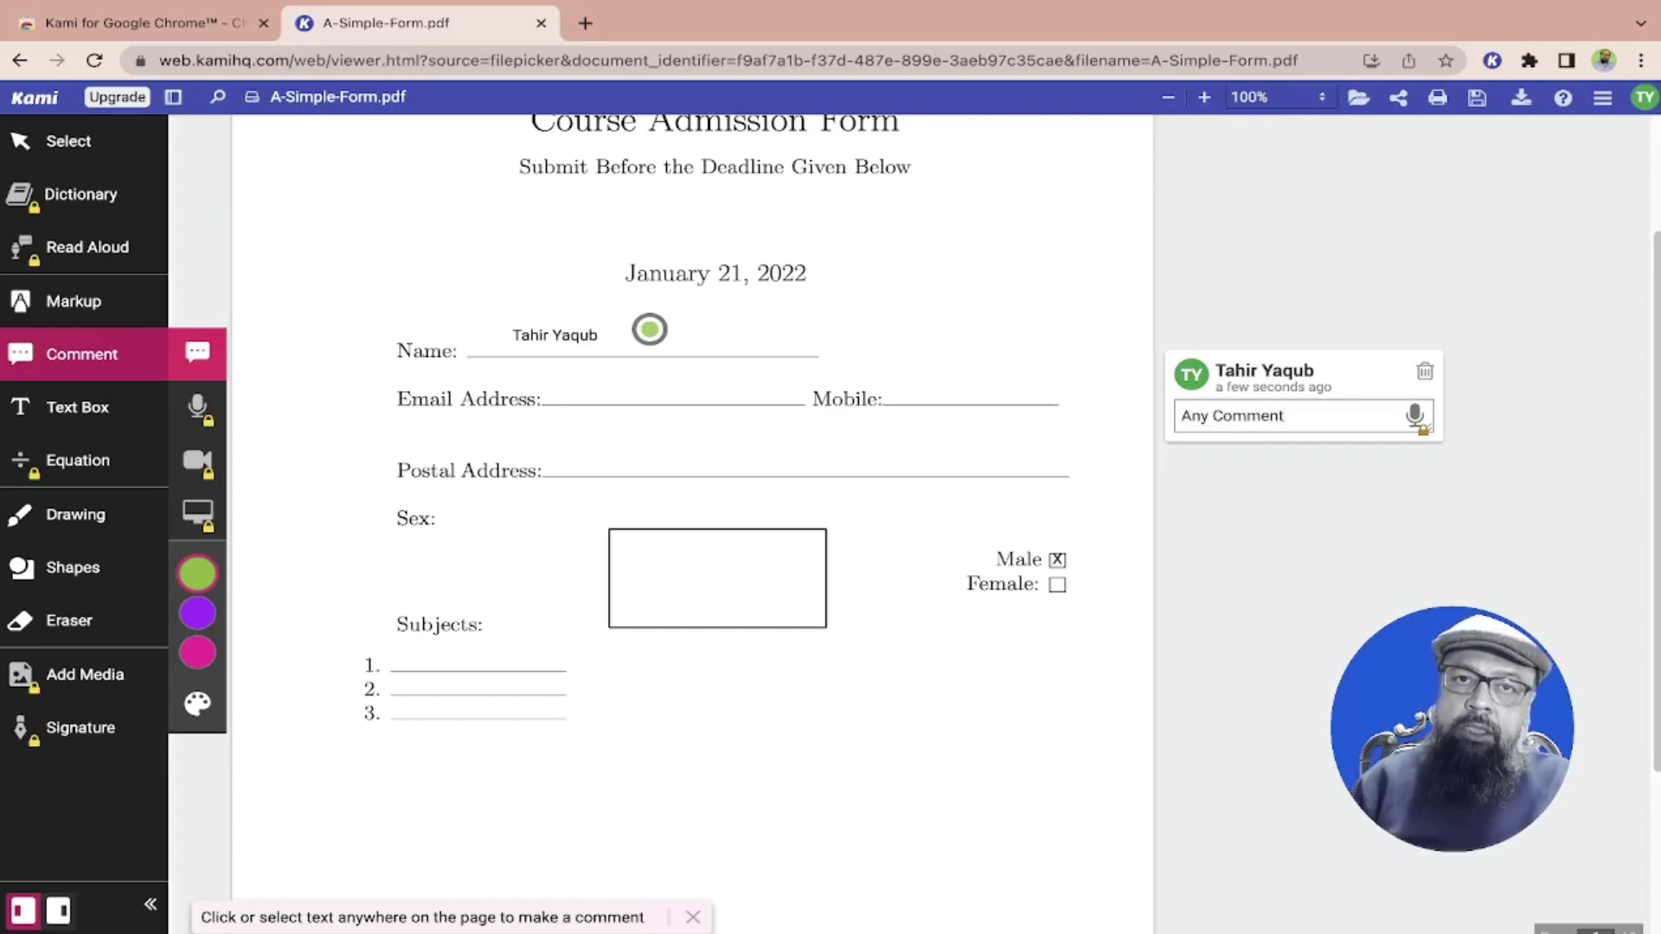
click(1425, 369)
scroll(1425, 369, up, 2)
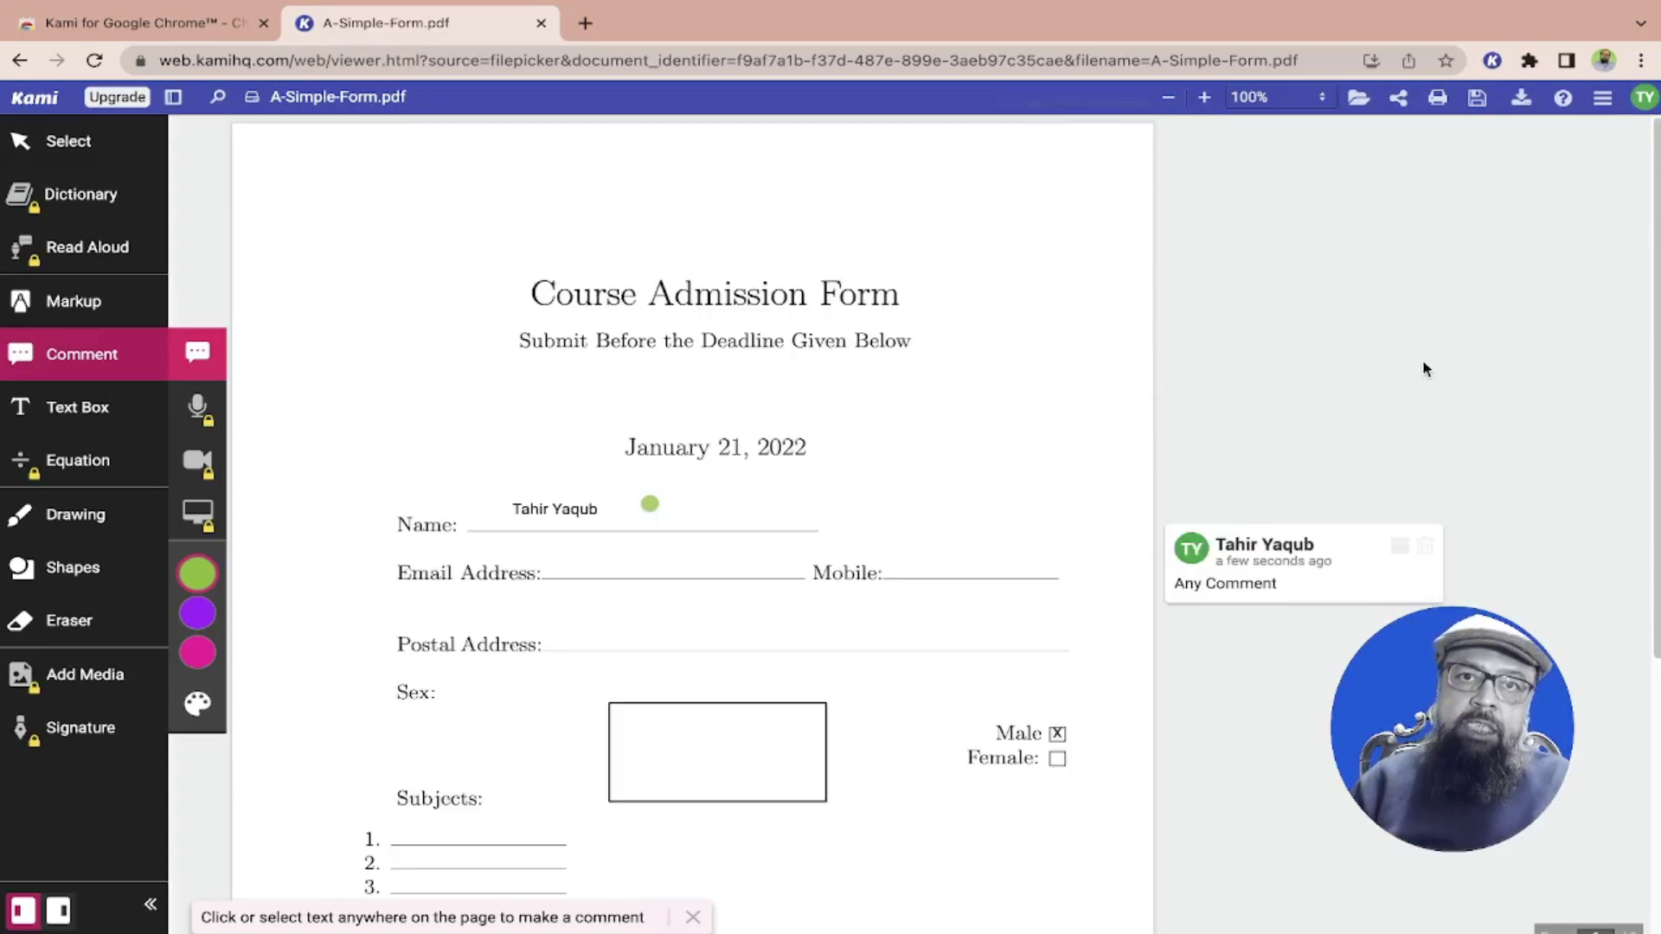
Open Kami's Download export options with Flatten Annotations left off
click(1525, 103)
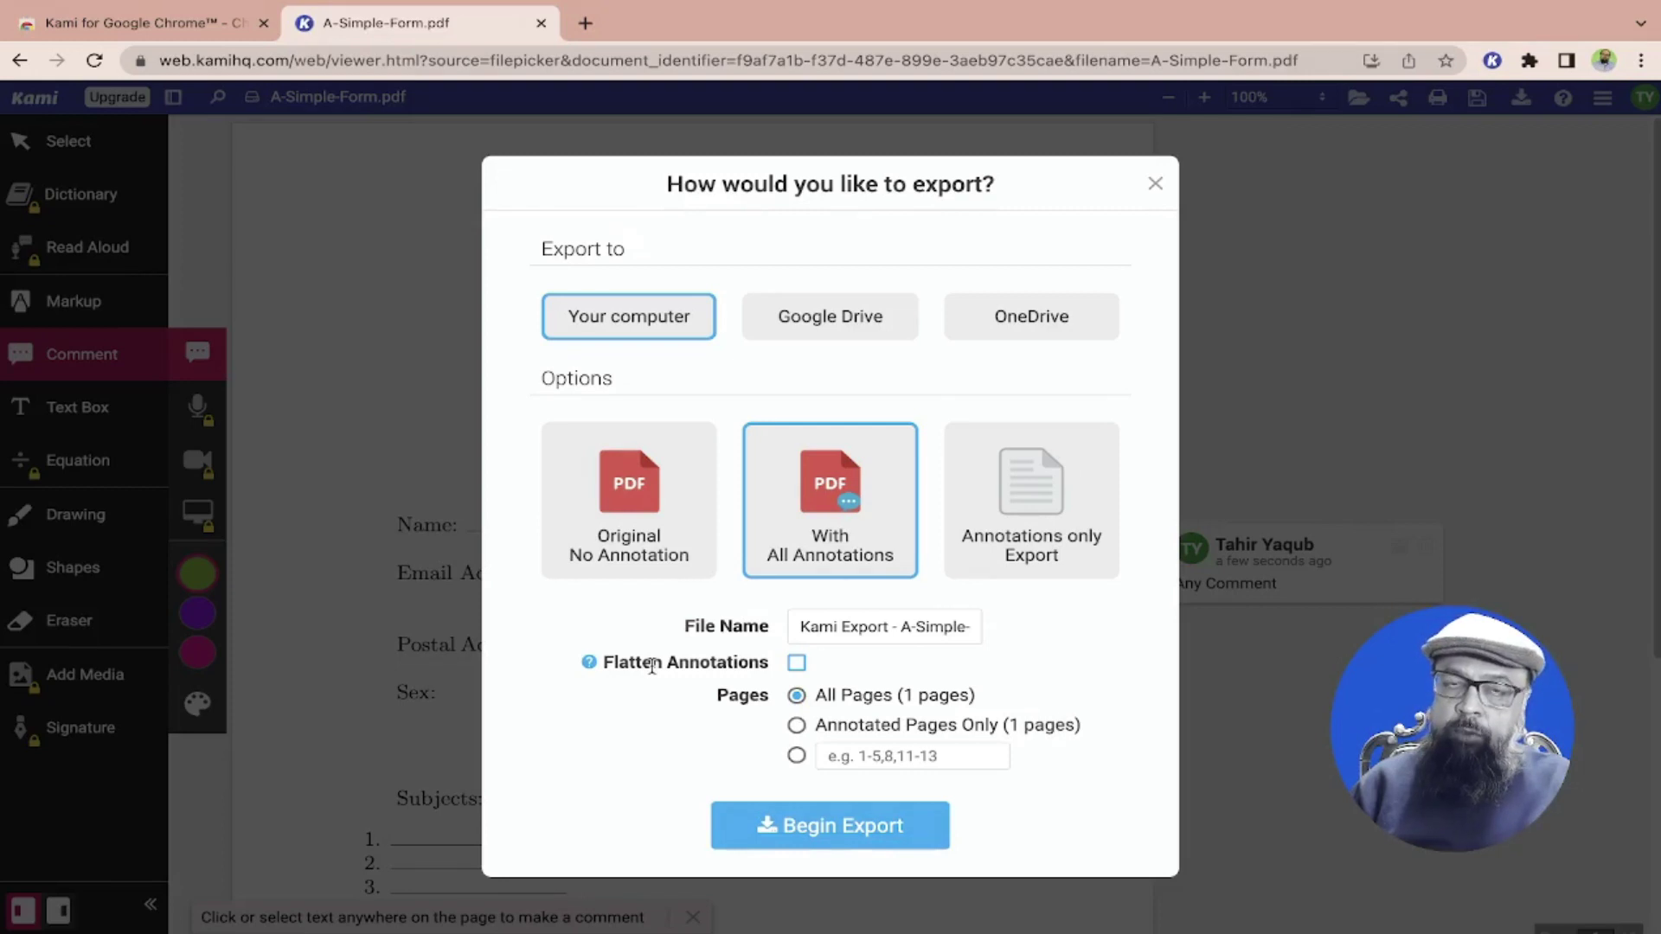
click(797, 664)
click(797, 664)
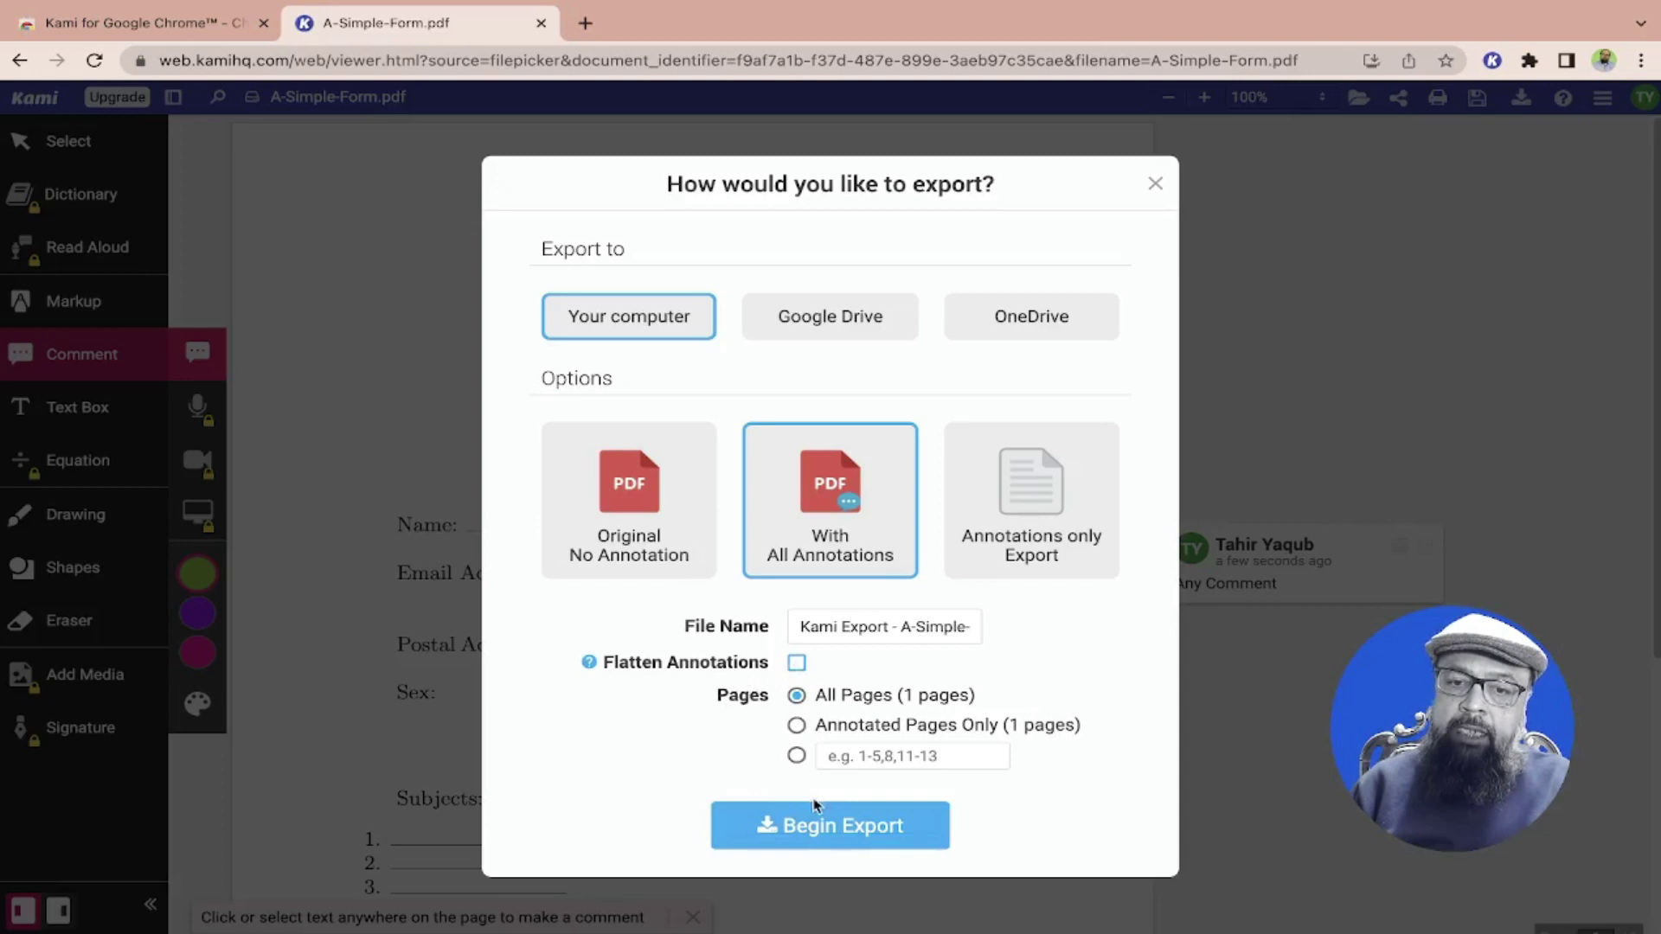
Save the export as Filled-Form.pdf in Downloads and browse to Downloads in Finder
click(862, 826)
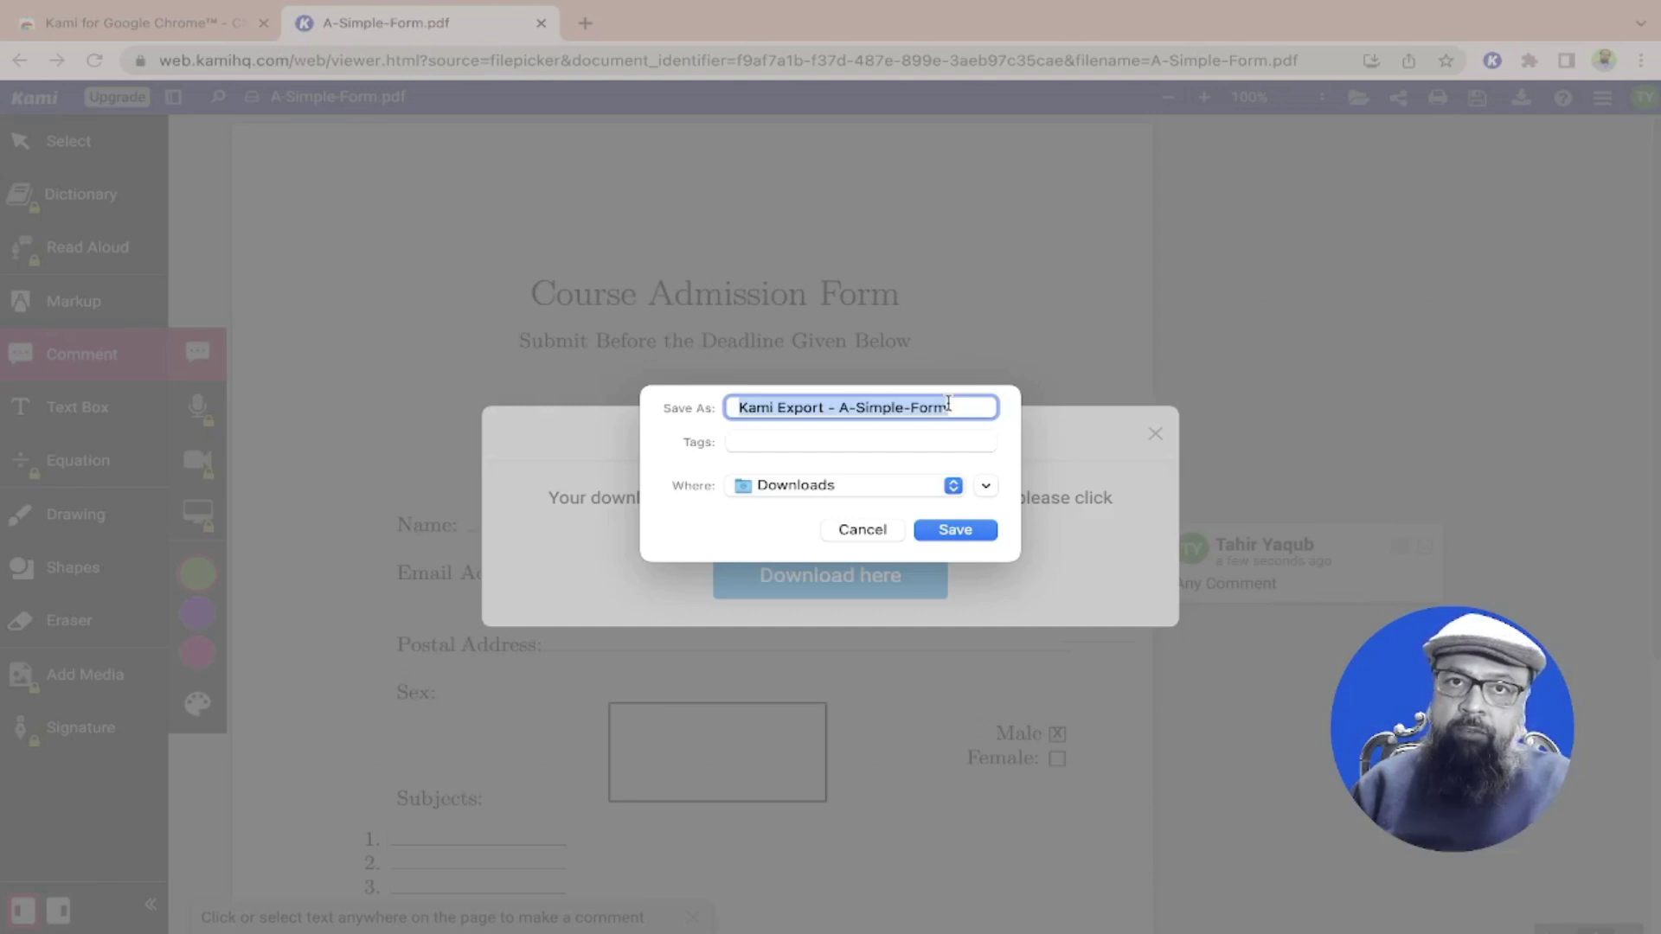
text(F)
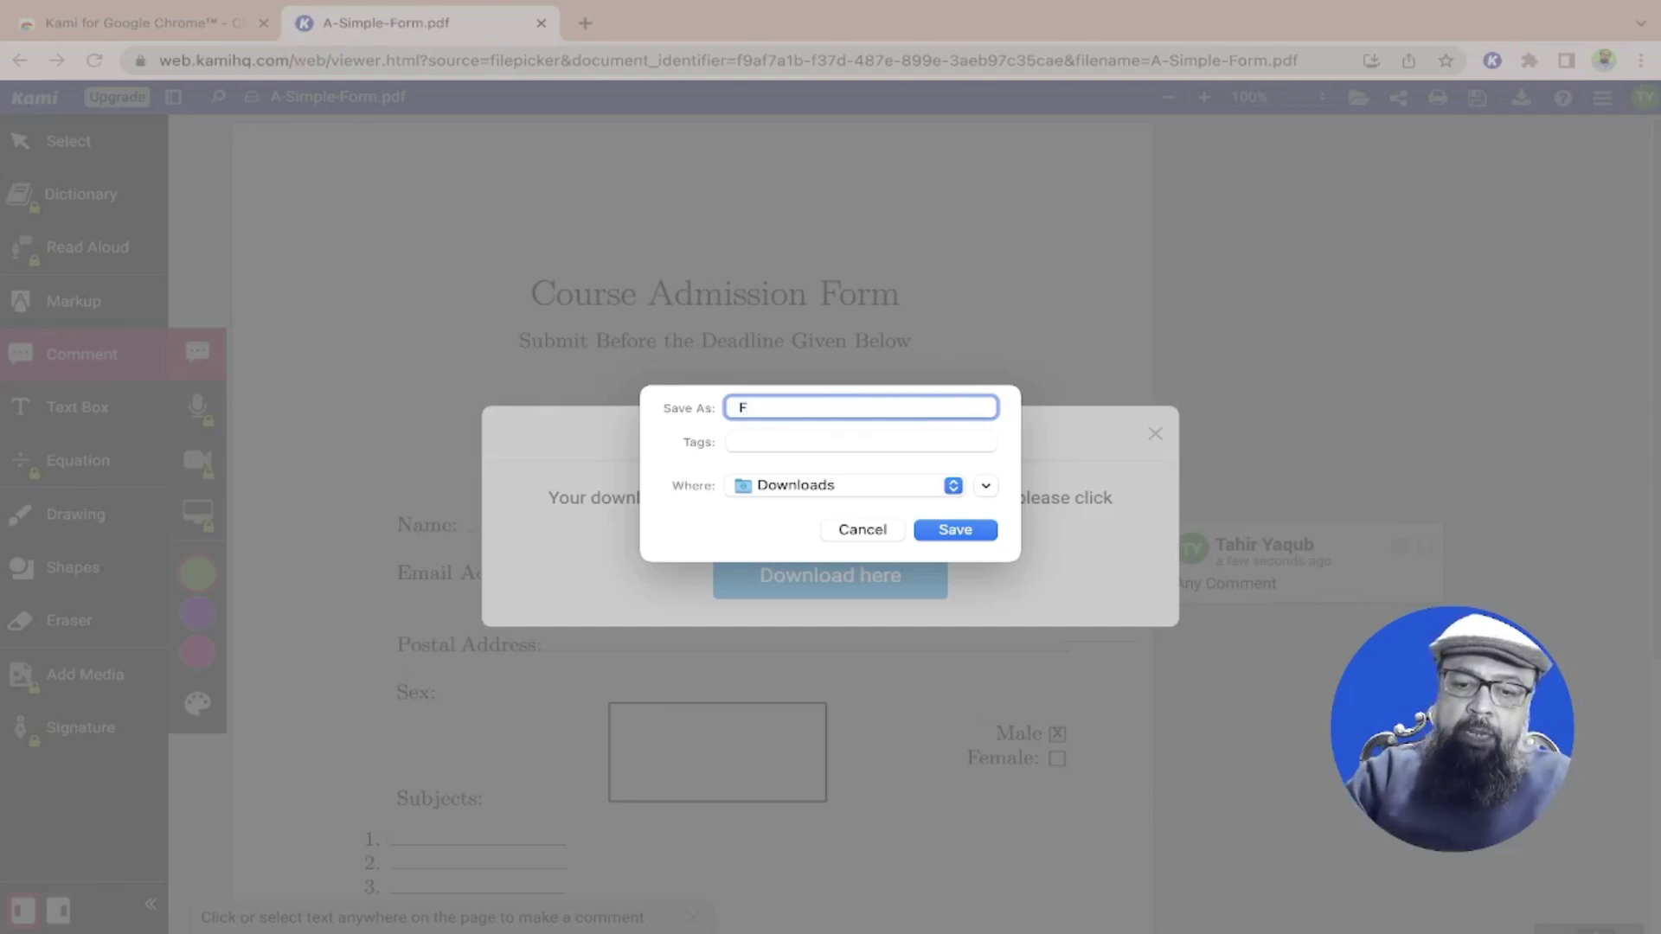
text(illed-Form)
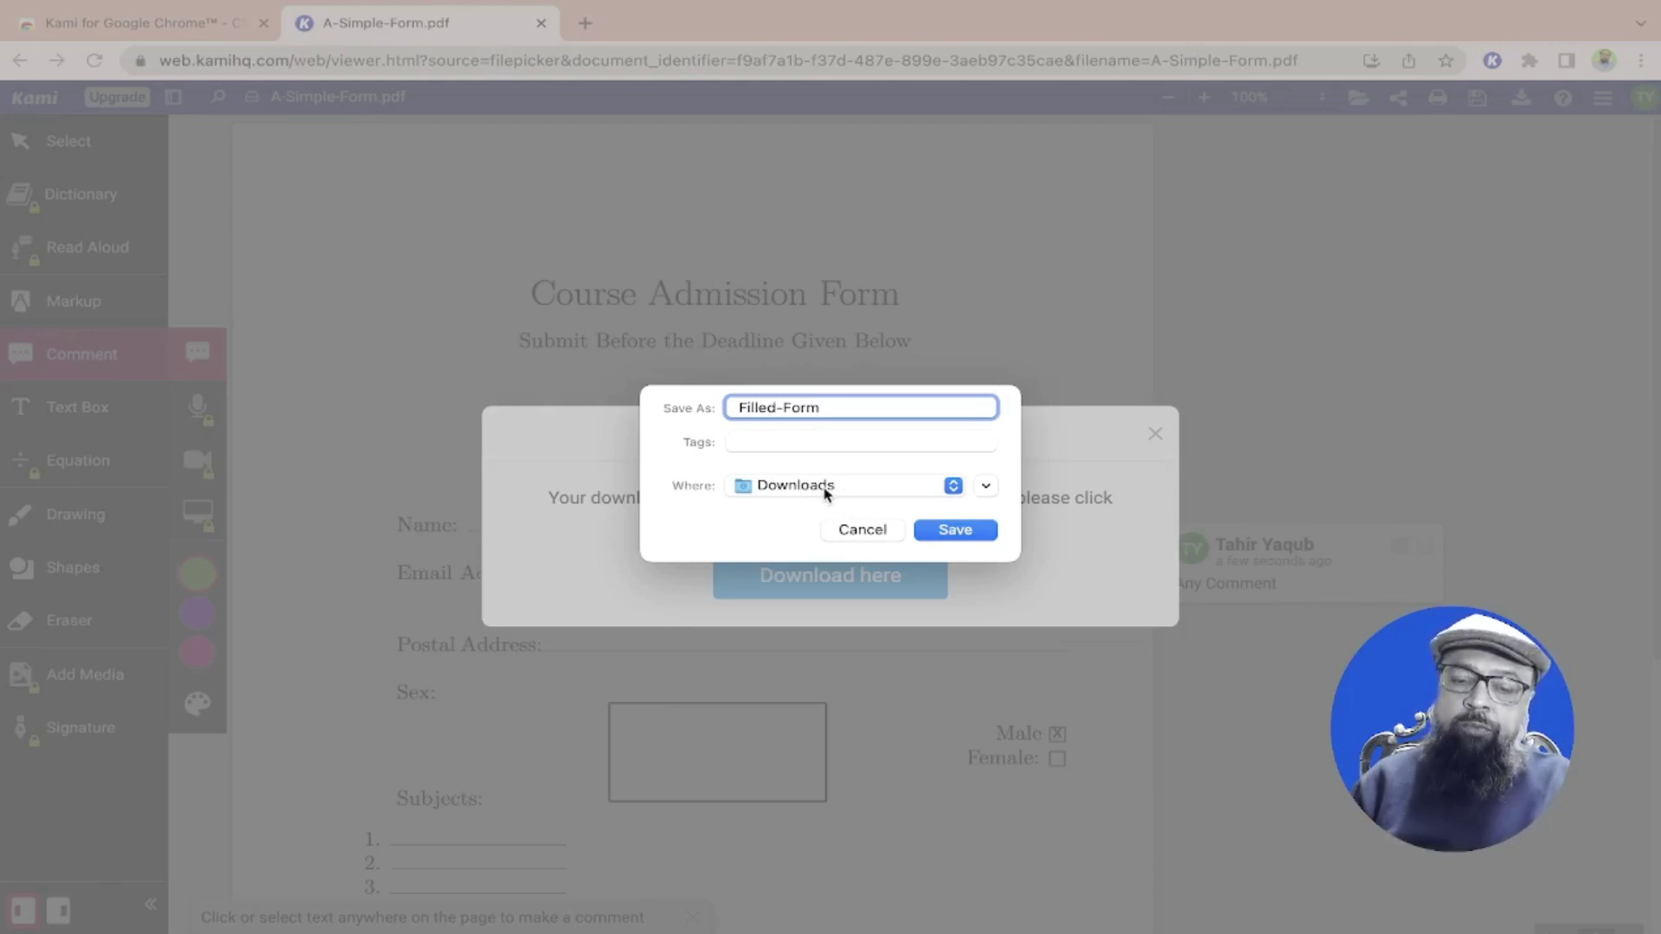
click(978, 538)
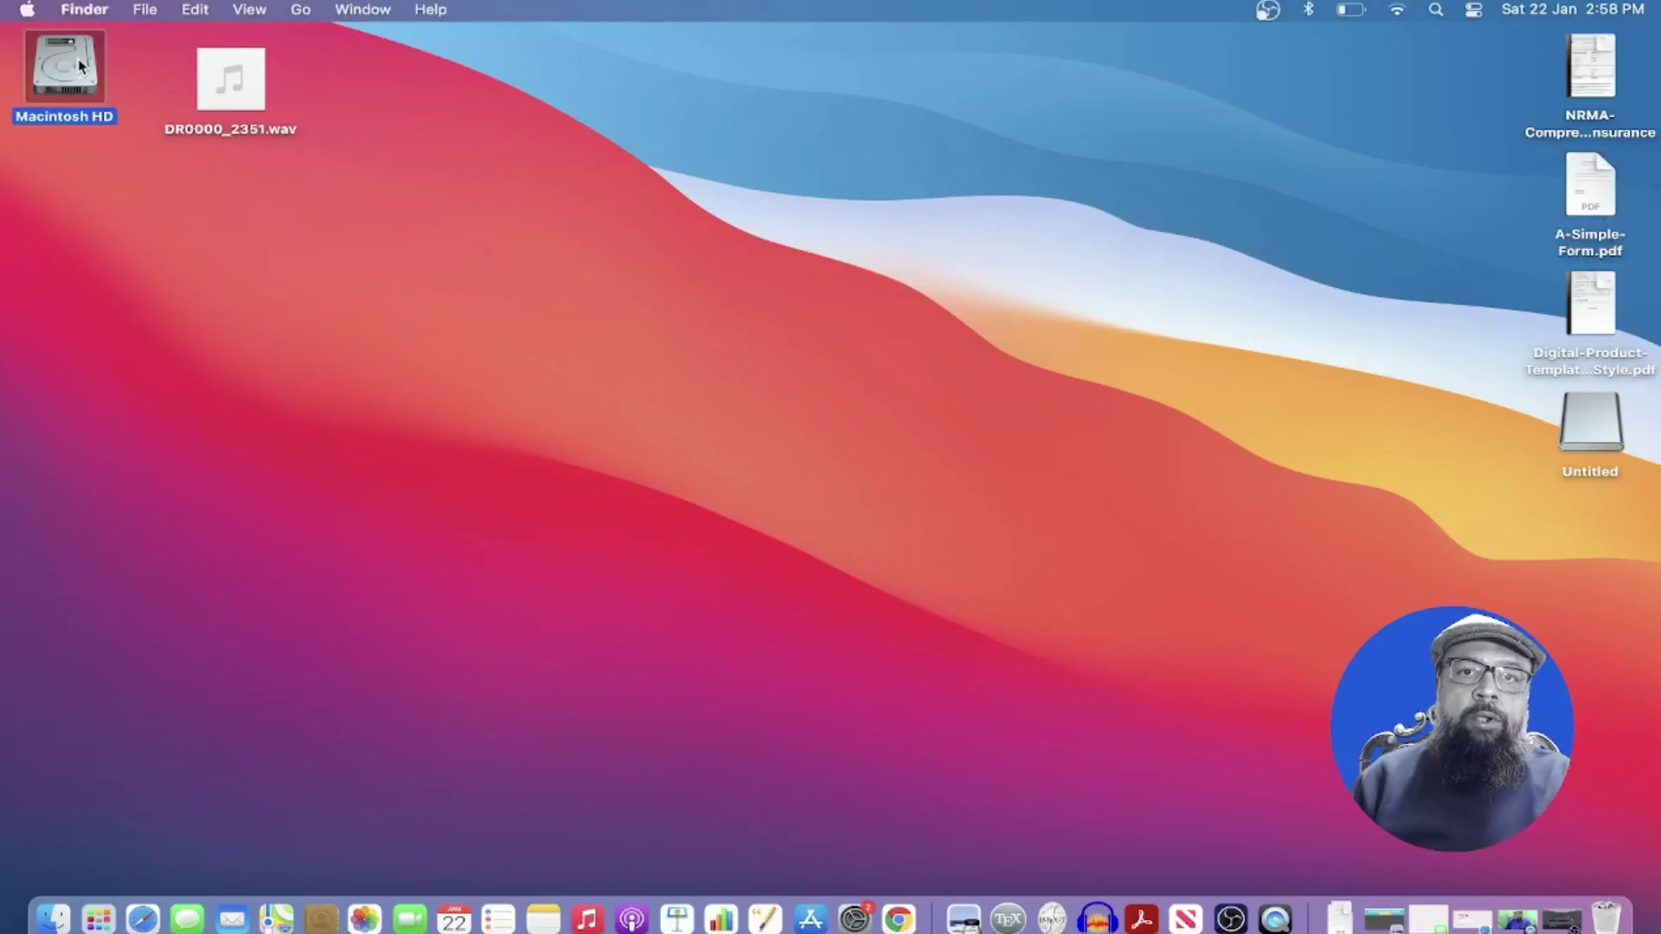
double_click(79, 64)
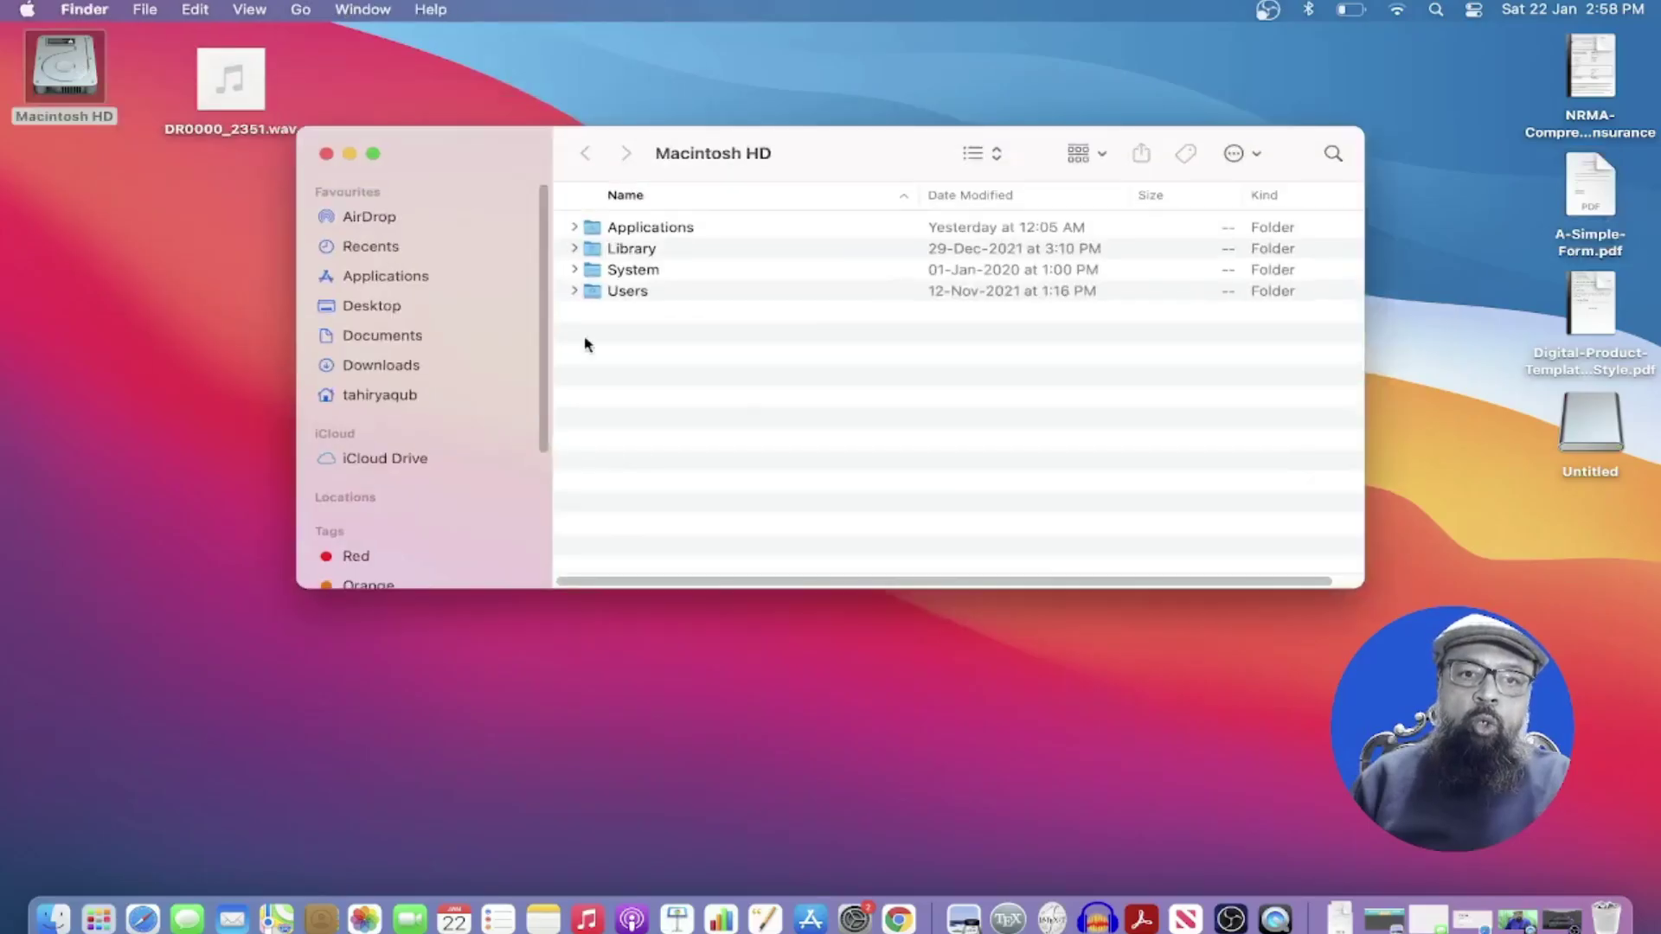
click(405, 362)
Open Filled-Form.pdf in Preview and check the 'Any Comment' note
double_click(695, 553)
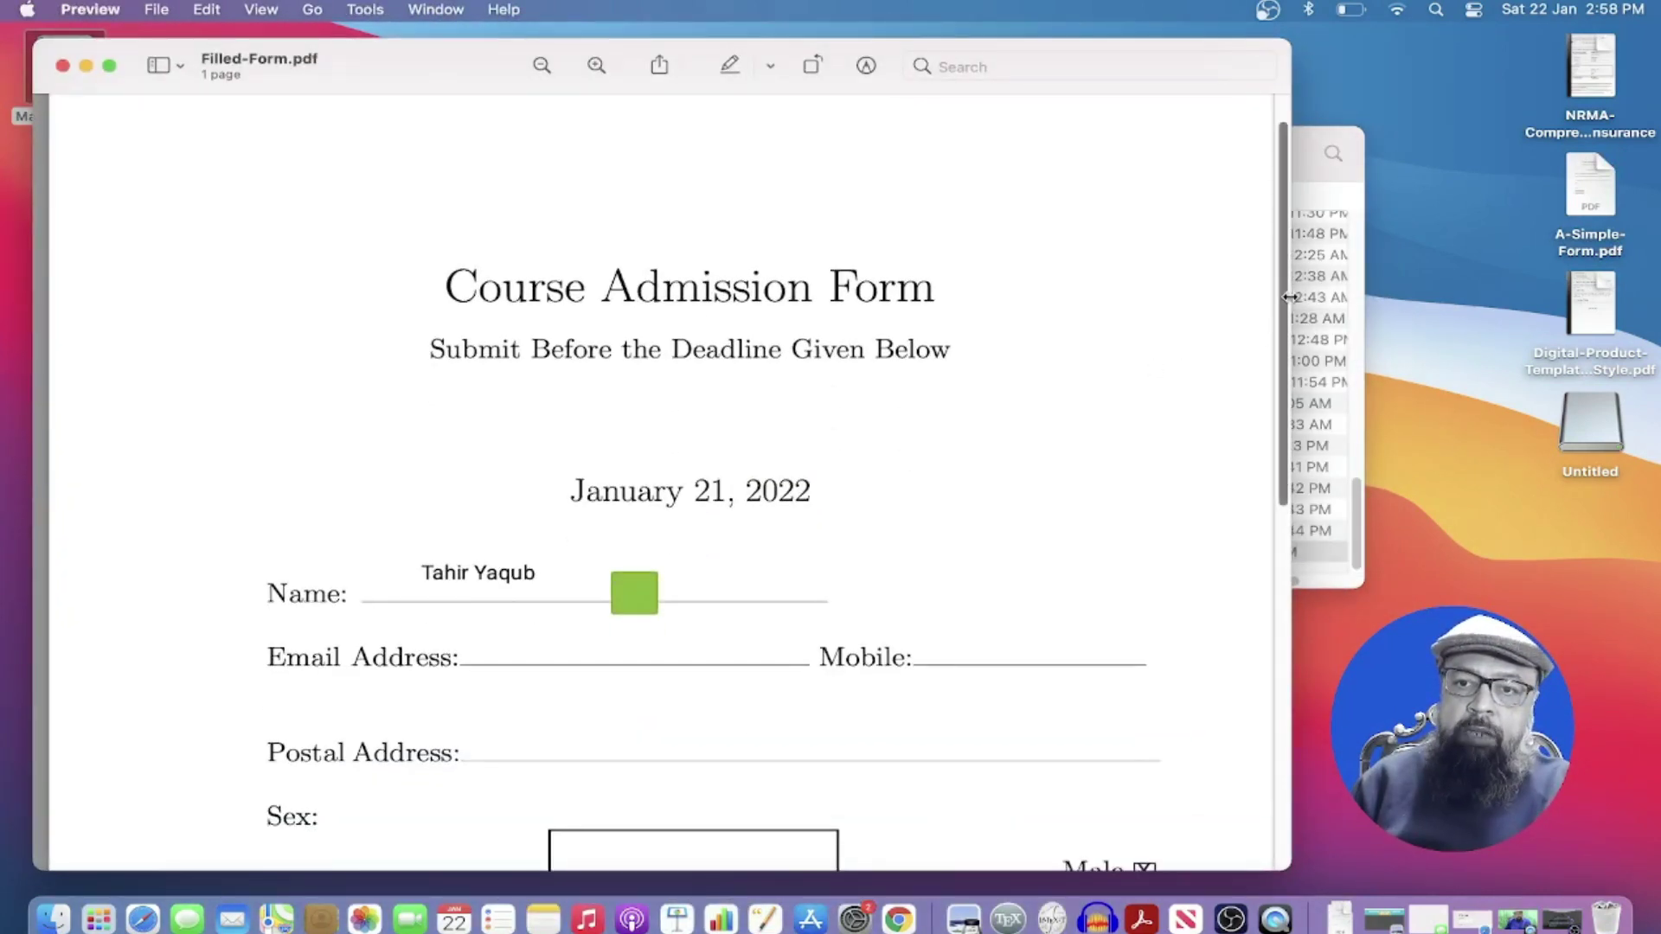
scroll(1288, 303, down, 3)
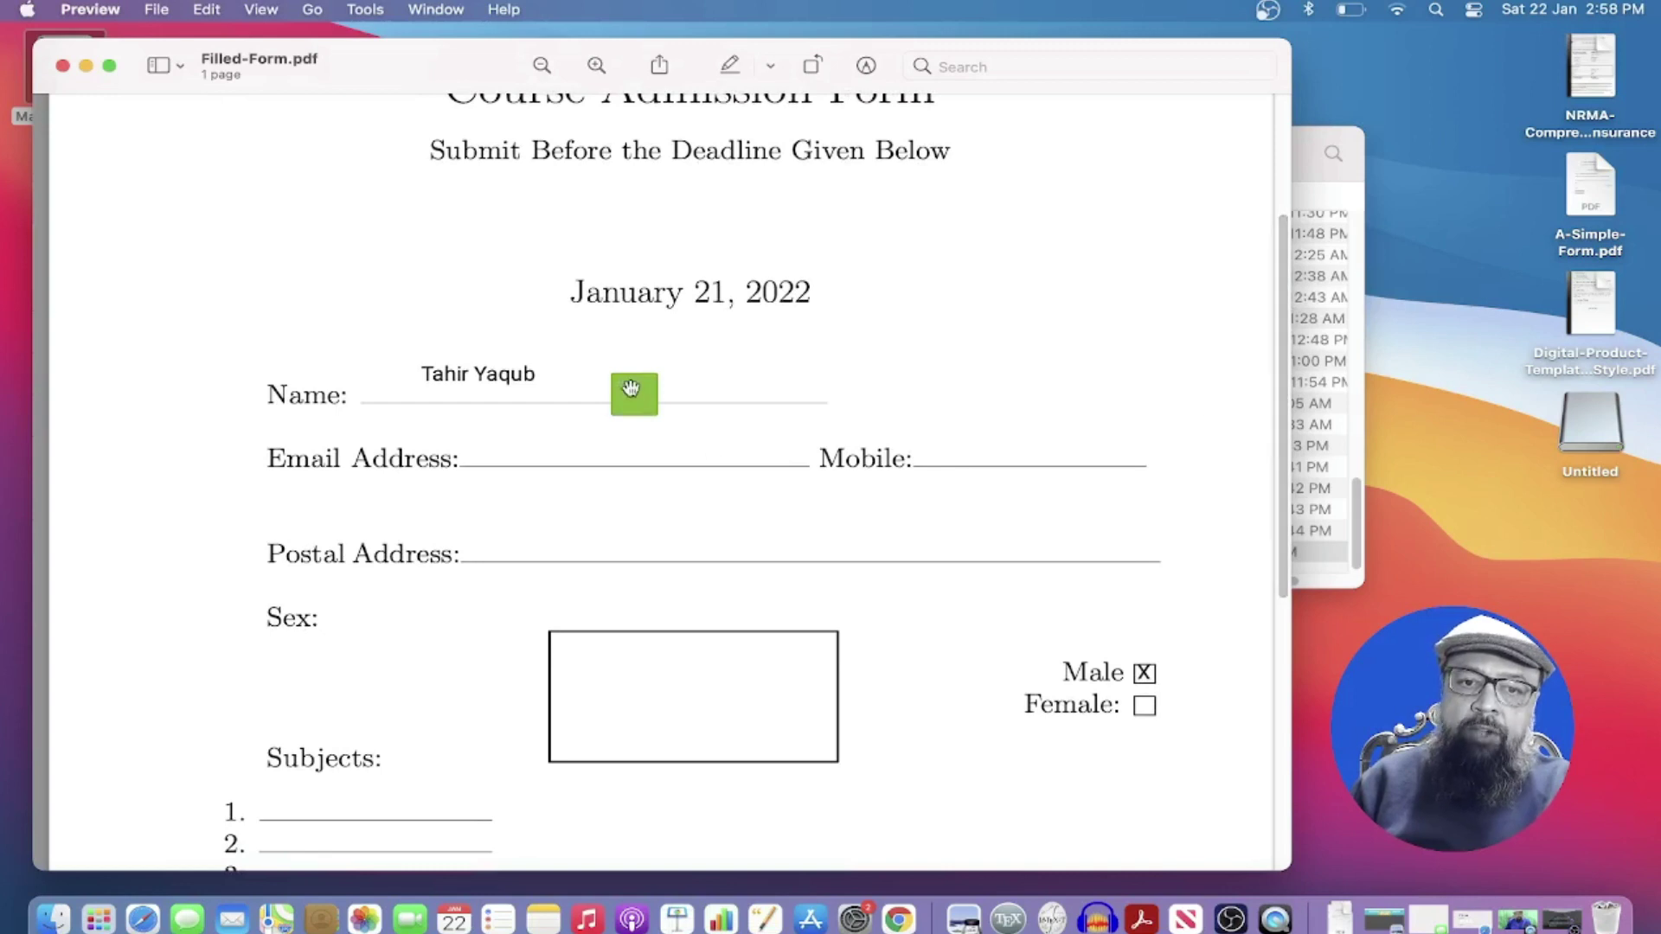
click(632, 391)
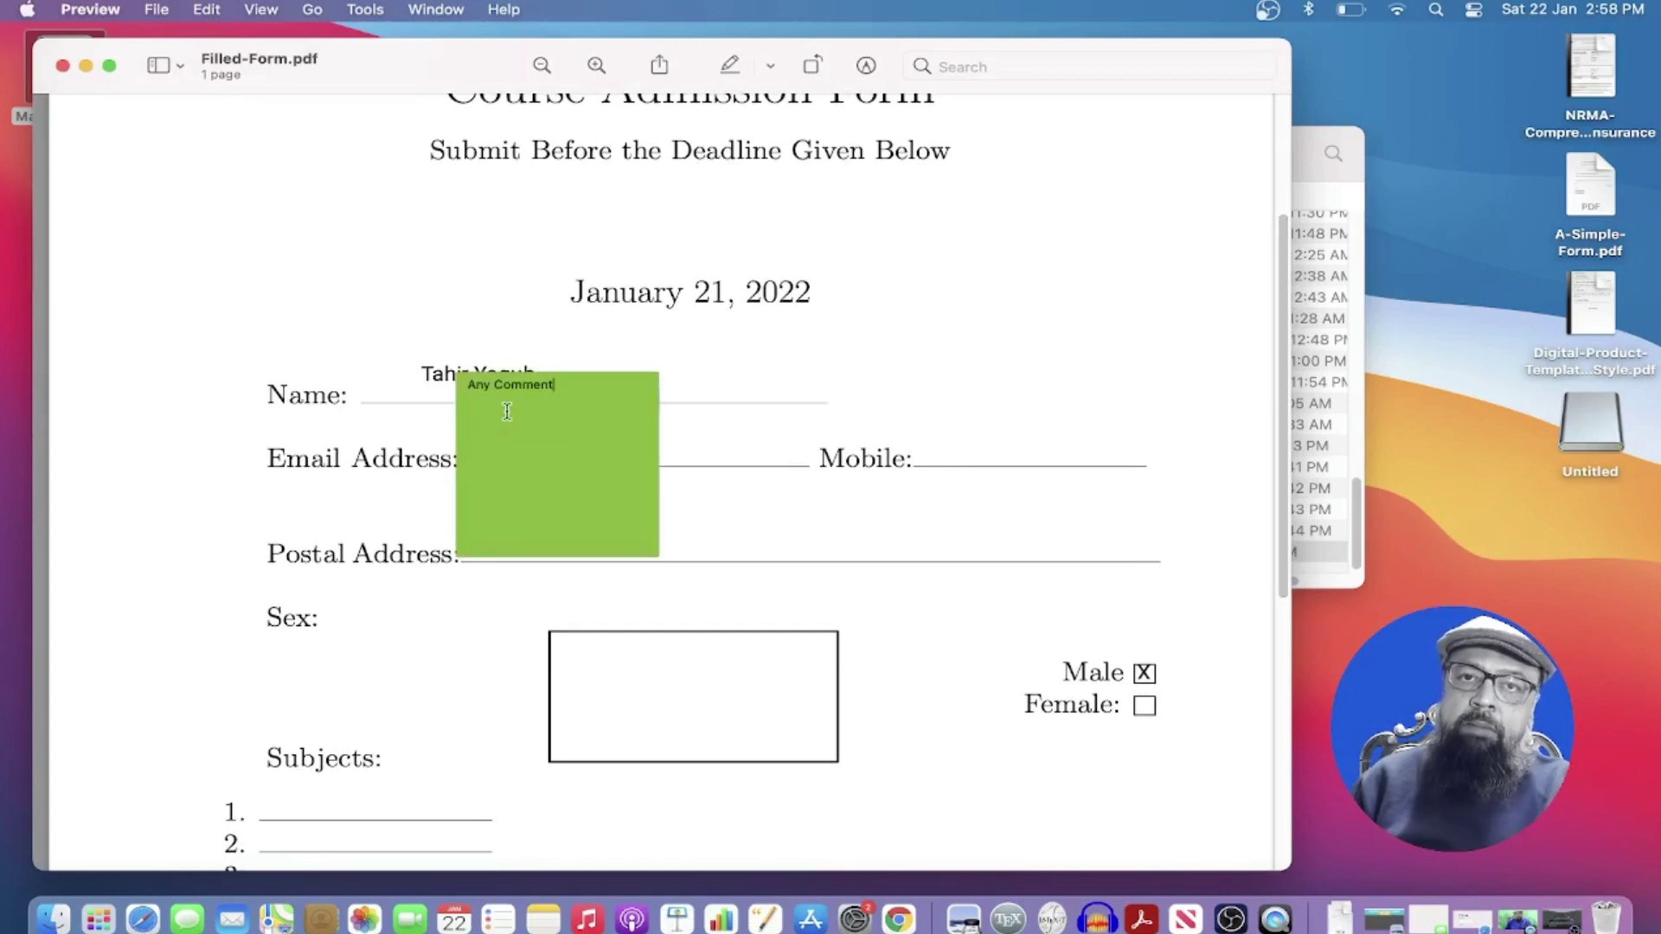
click(490, 374)
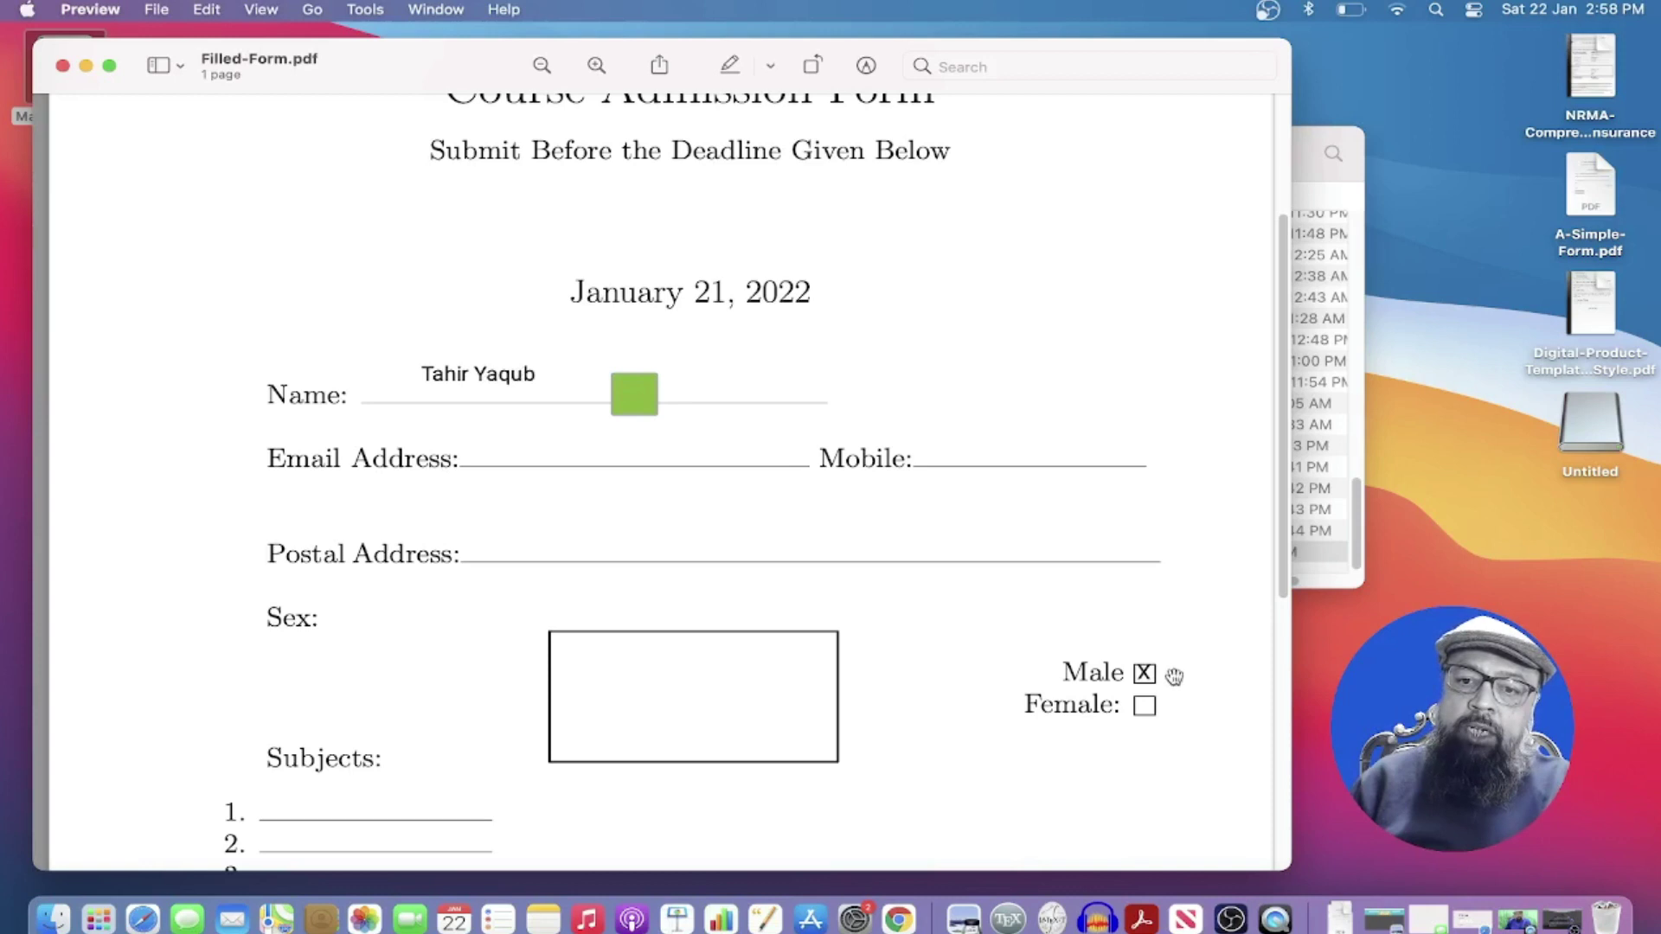